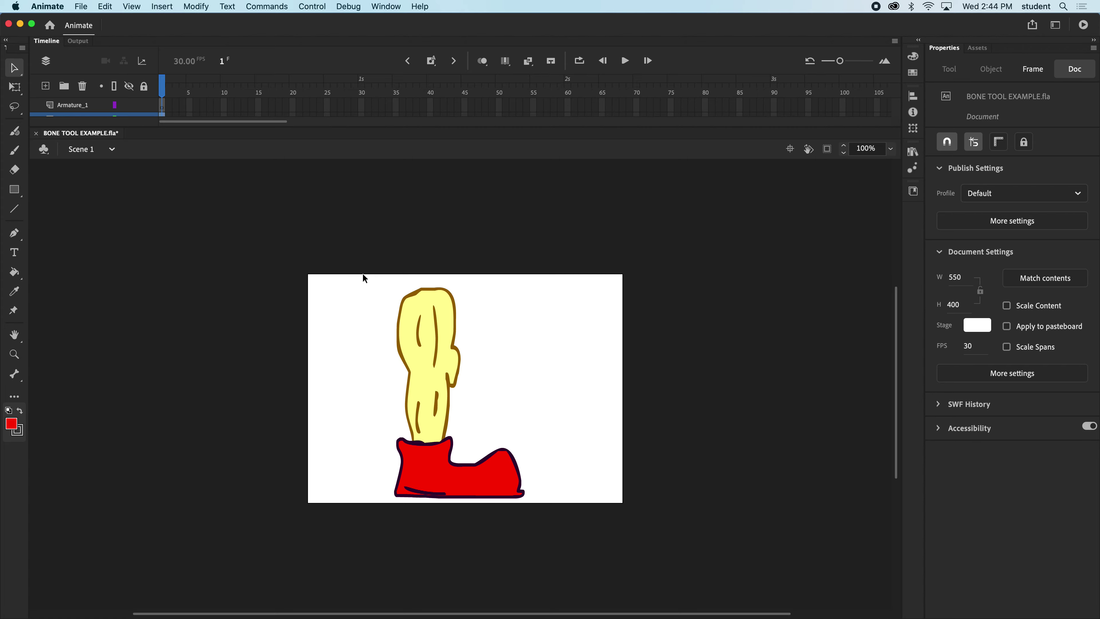
Step: Try cutting and moving a piece of the leg artwork, then undo it back into place
{"action": "left_click_drag", "start_coordinate": [362, 274], "coordinate": [606, 534]}
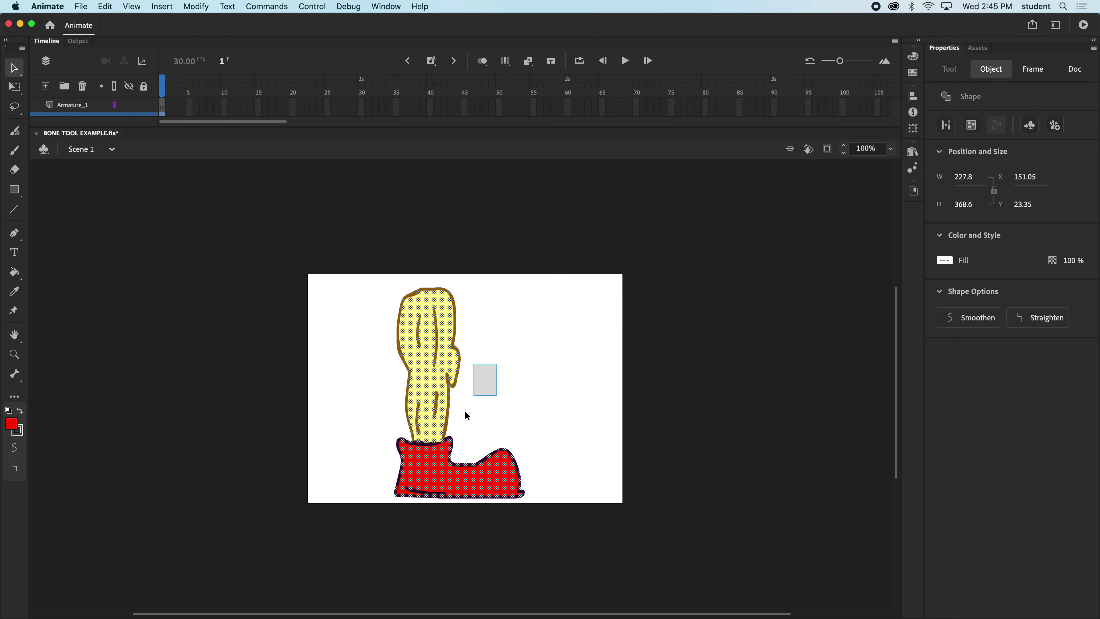
{"action": "left_click_drag", "start_coordinate": [466, 415], "coordinate": [433, 453]}
{"action": "left_click_drag", "start_coordinate": [445, 393], "coordinate": [522, 349]}
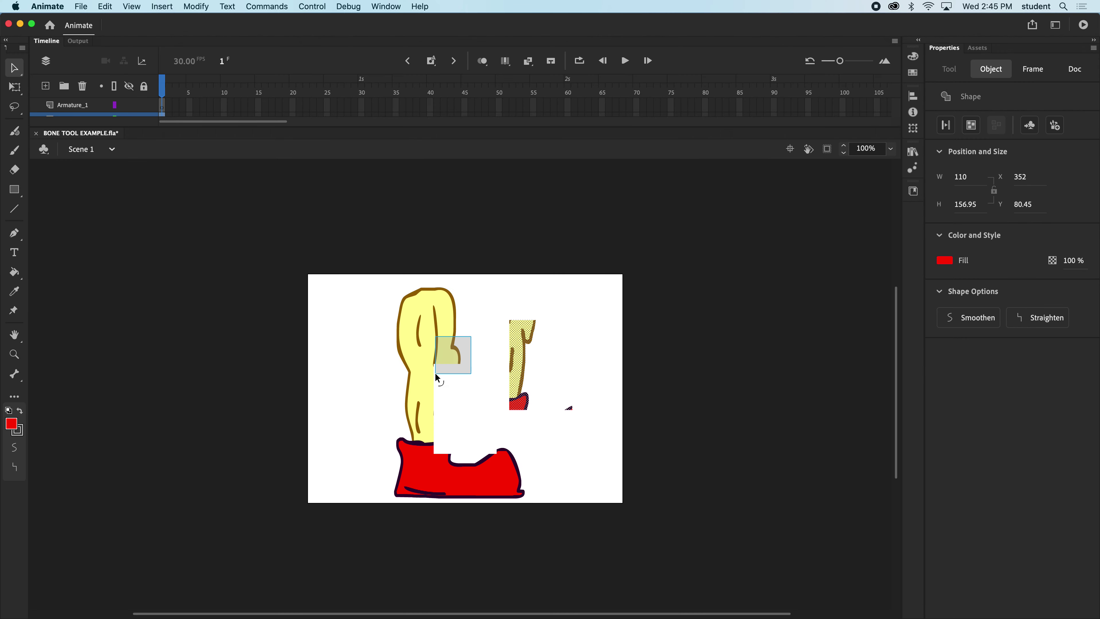
{"action": "left_click_drag", "start_coordinate": [436, 375], "coordinate": [435, 375]}
{"action": "left_click_drag", "start_coordinate": [449, 360], "coordinate": [476, 384]}
{"action": "key", "text": "ctrl+z"}
{"action": "key", "text": "ctrl+z"}
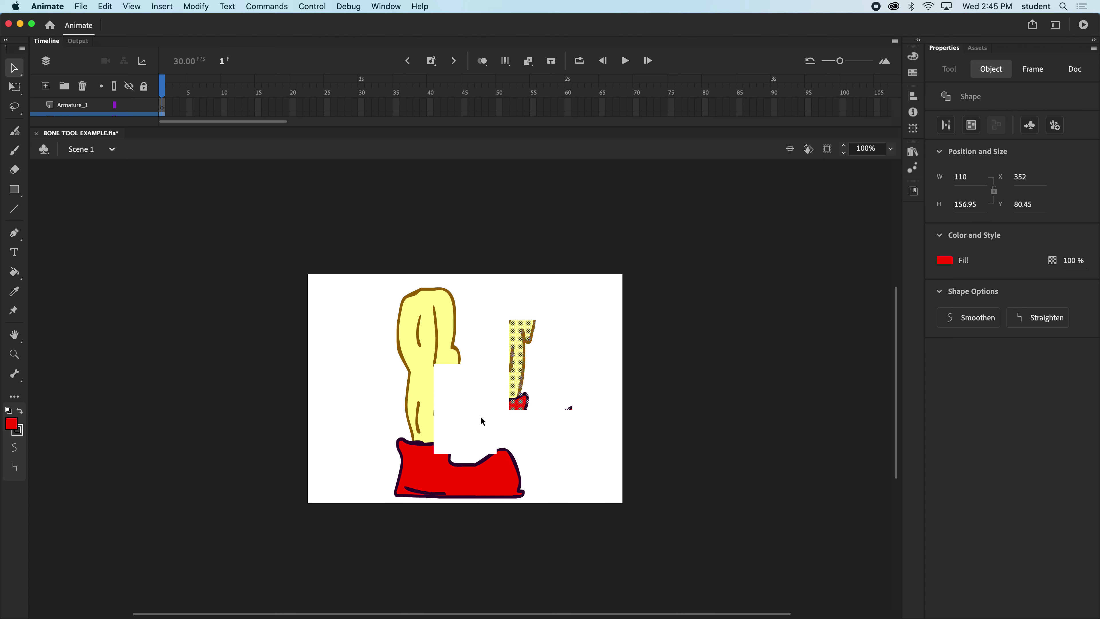
{"action": "key", "text": "super+z"}
{"action": "left_click", "coordinate": [502, 373]}
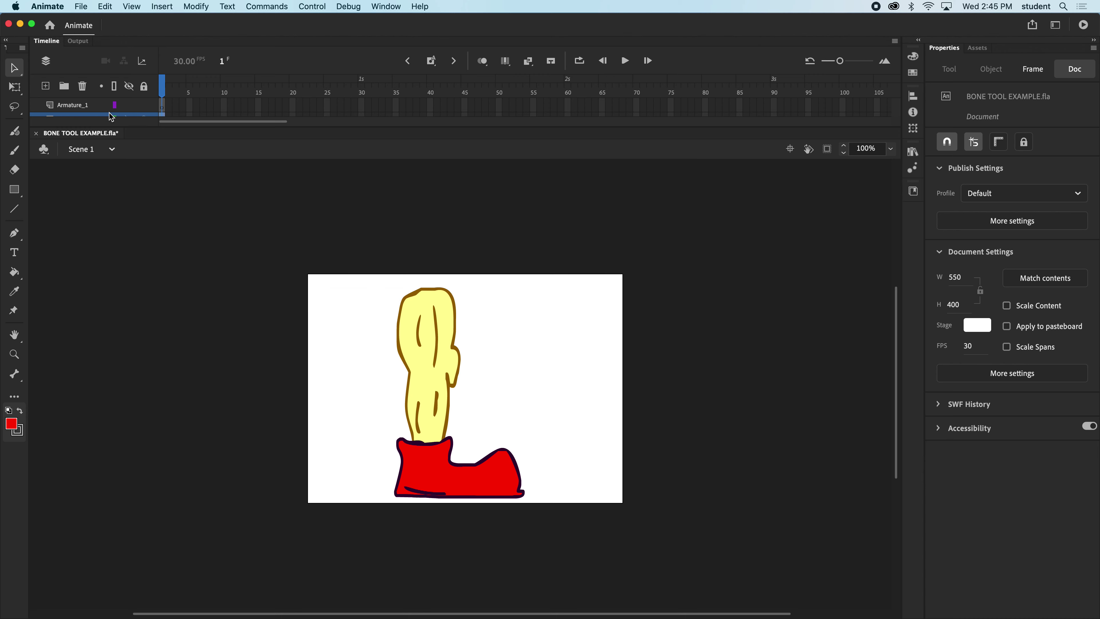
Step: Delete the Armature_1 layer, enlarge the timeline, and select all the leg and shoe artwork
{"action": "left_click", "coordinate": [80, 108]}
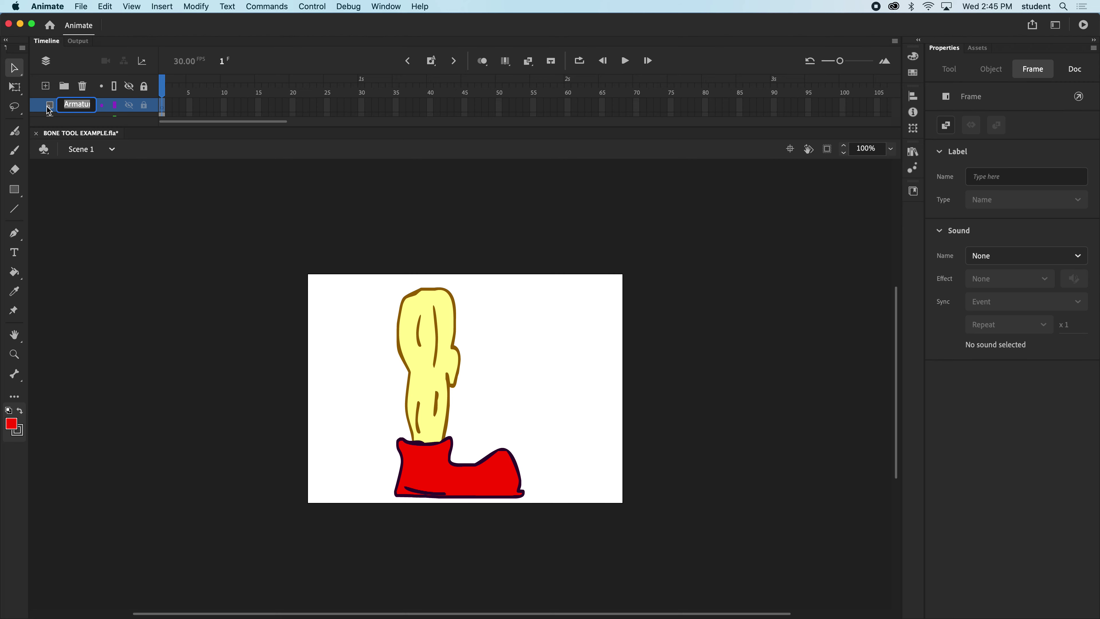
{"action": "left_click", "coordinate": [83, 86]}
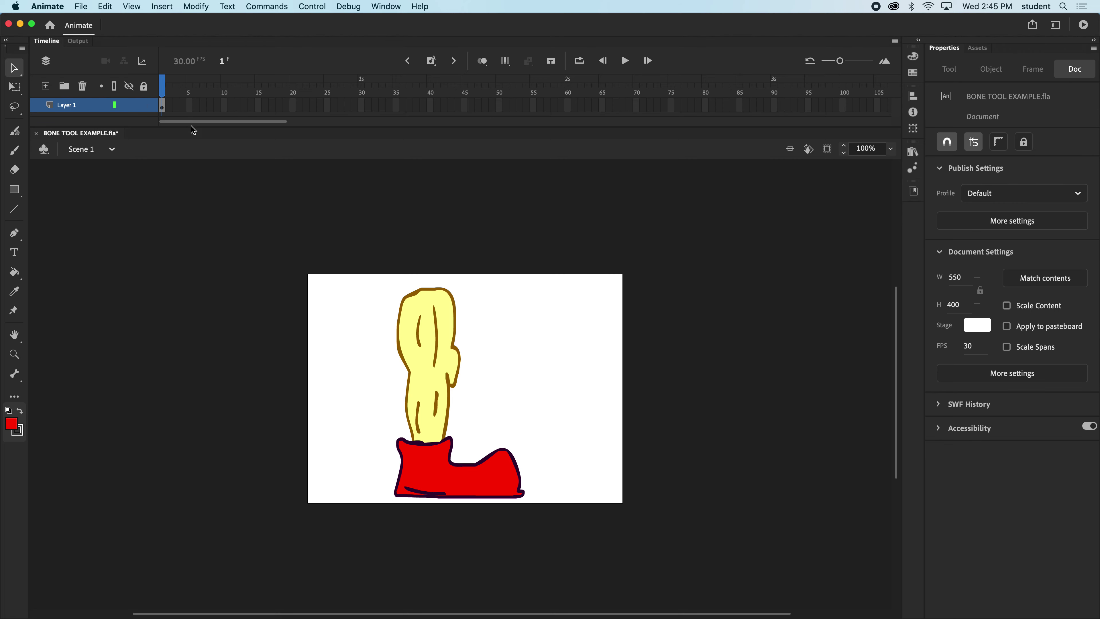
{"action": "left_click_drag", "start_coordinate": [192, 126], "coordinate": [191, 160]}
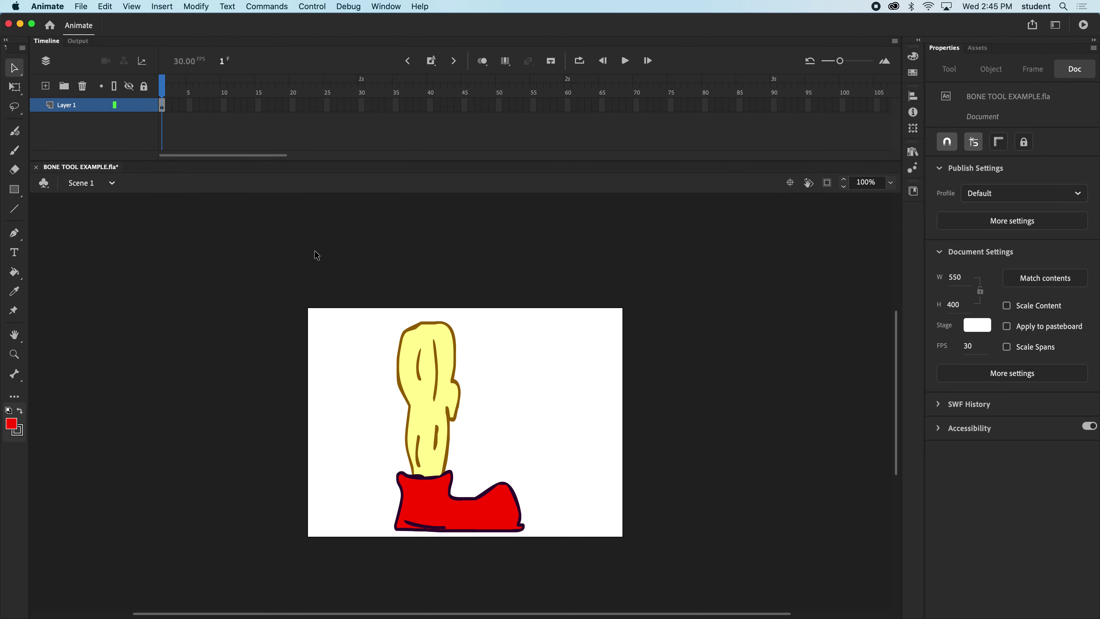
{"action": "left_click", "coordinate": [164, 109]}
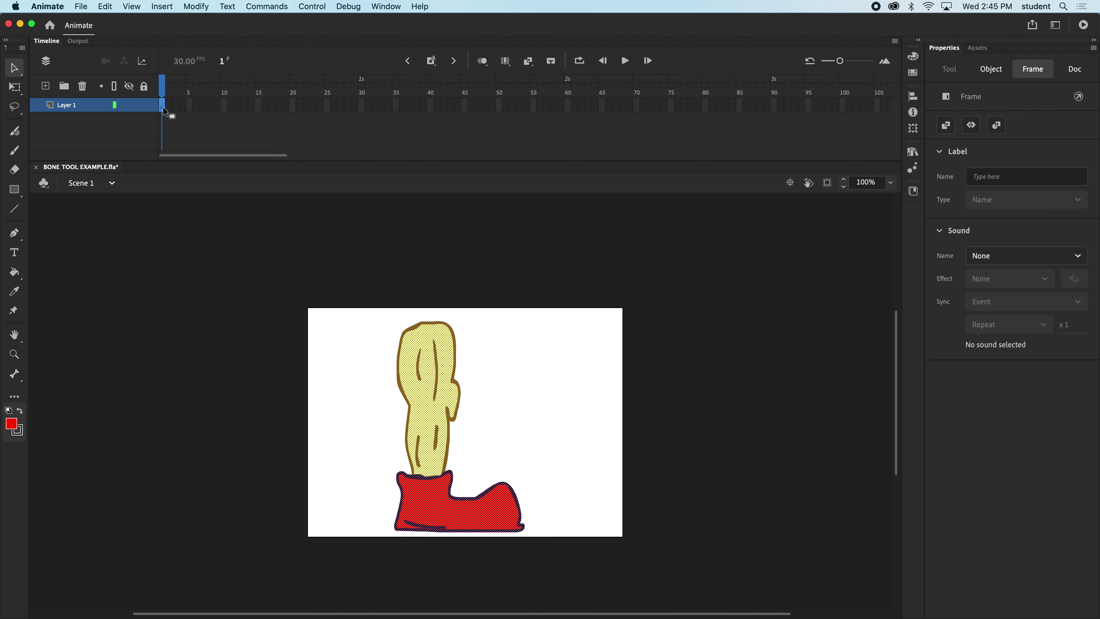
{"action": "left_click", "coordinate": [315, 310]}
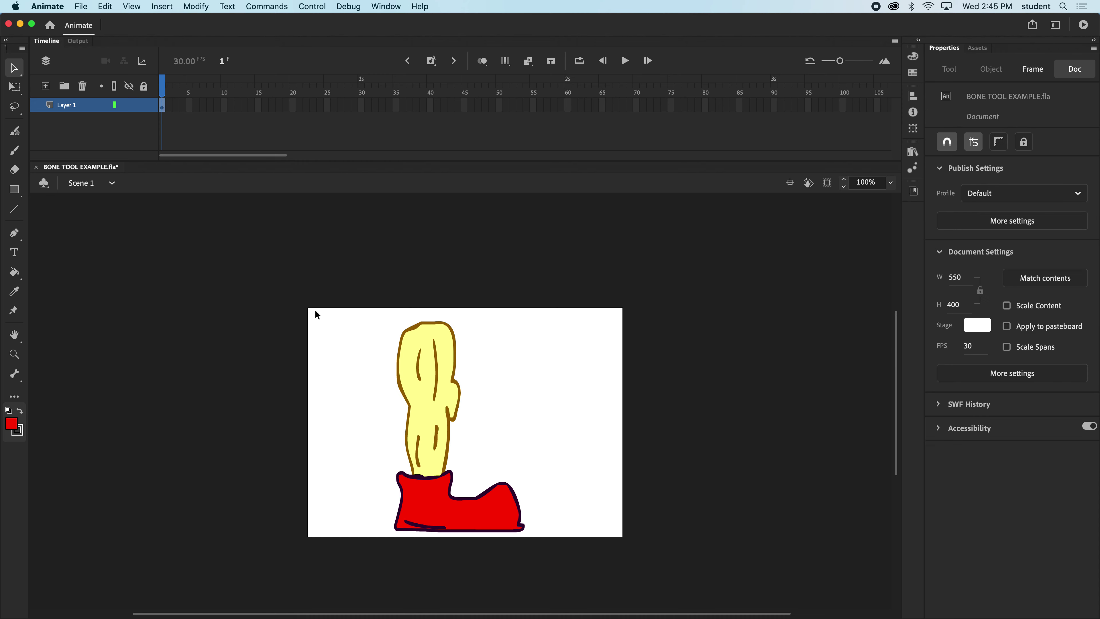
{"action": "left_click_drag", "start_coordinate": [287, 260], "coordinate": [605, 585]}
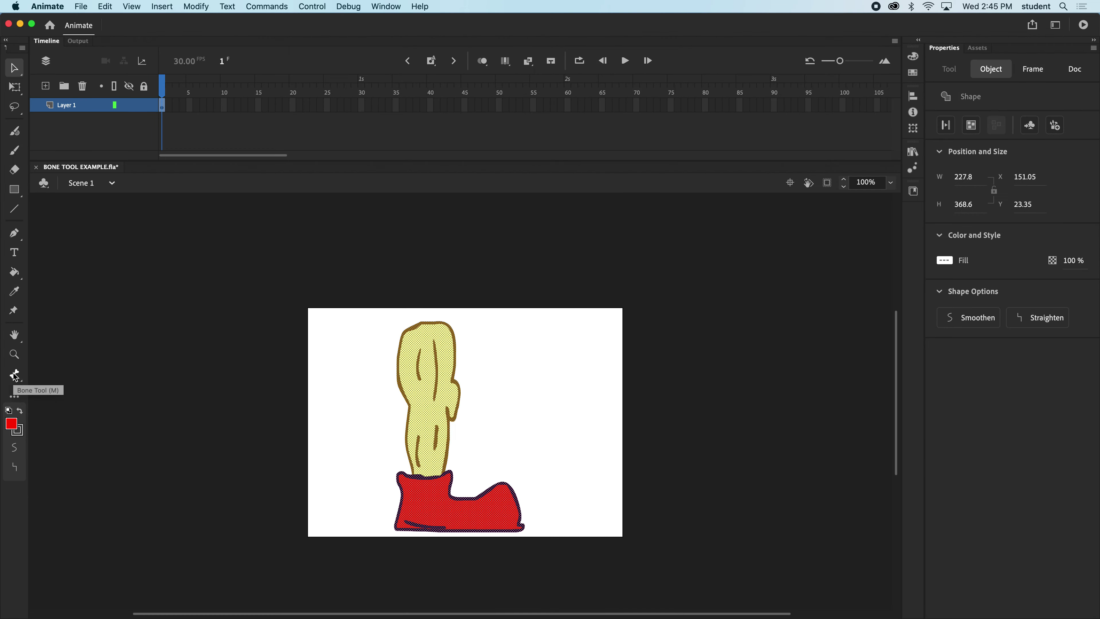
Step: With the Bone tool at 150% zoom, drag a bone chain from the leg top through the knee into the shoe
{"action": "left_click", "coordinate": [14, 375]}
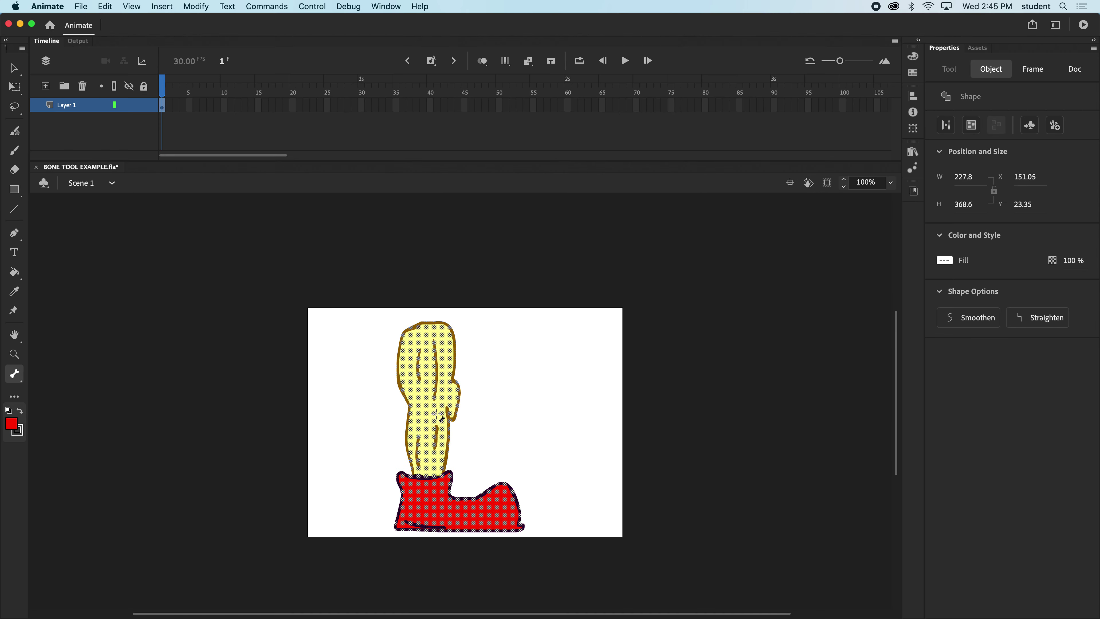
{"action": "left_click", "coordinate": [865, 182]}
{"action": "type", "text": "120"}
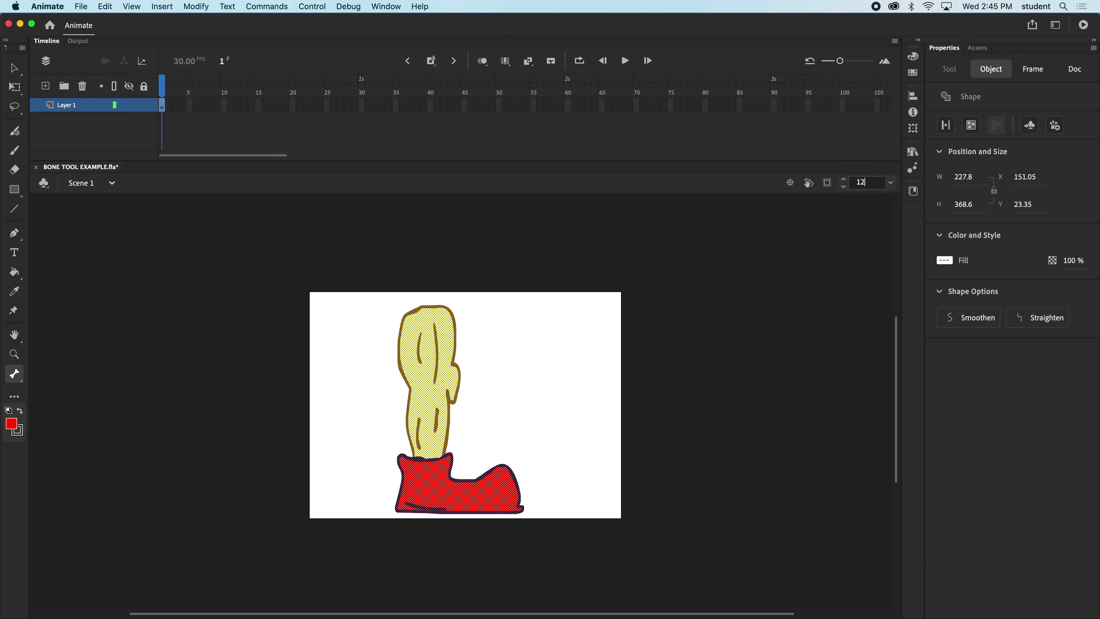
{"action": "key", "text": "Return"}
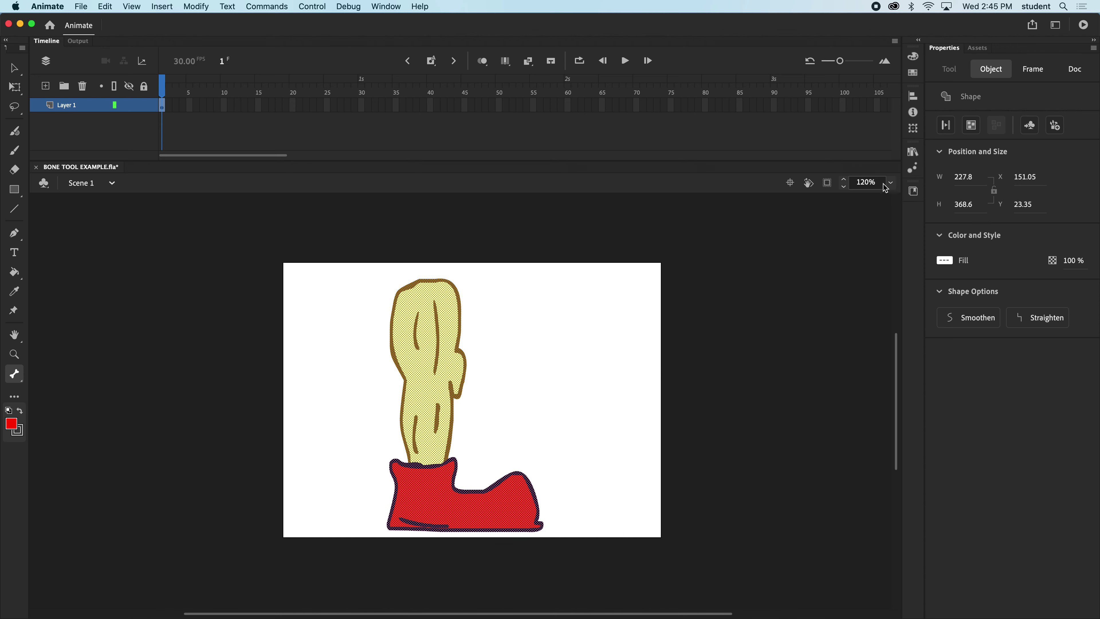
{"action": "left_click", "coordinate": [864, 179]}
{"action": "type", "text": "150"}
{"action": "key", "text": "Return"}
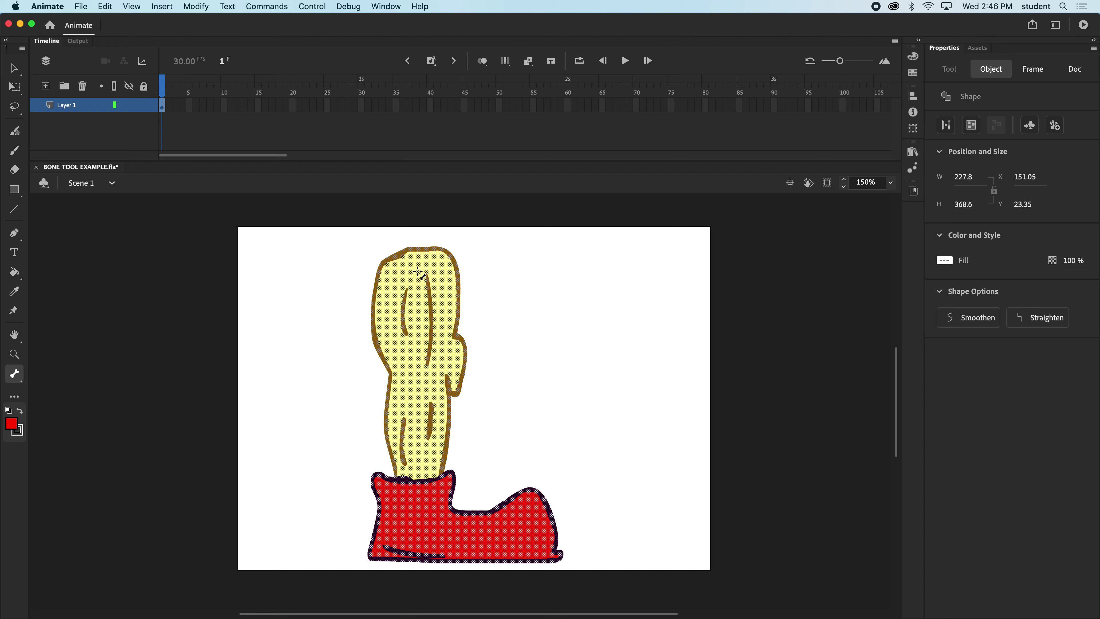
{"action": "left_click_drag", "start_coordinate": [417, 270], "coordinate": [416, 524]}
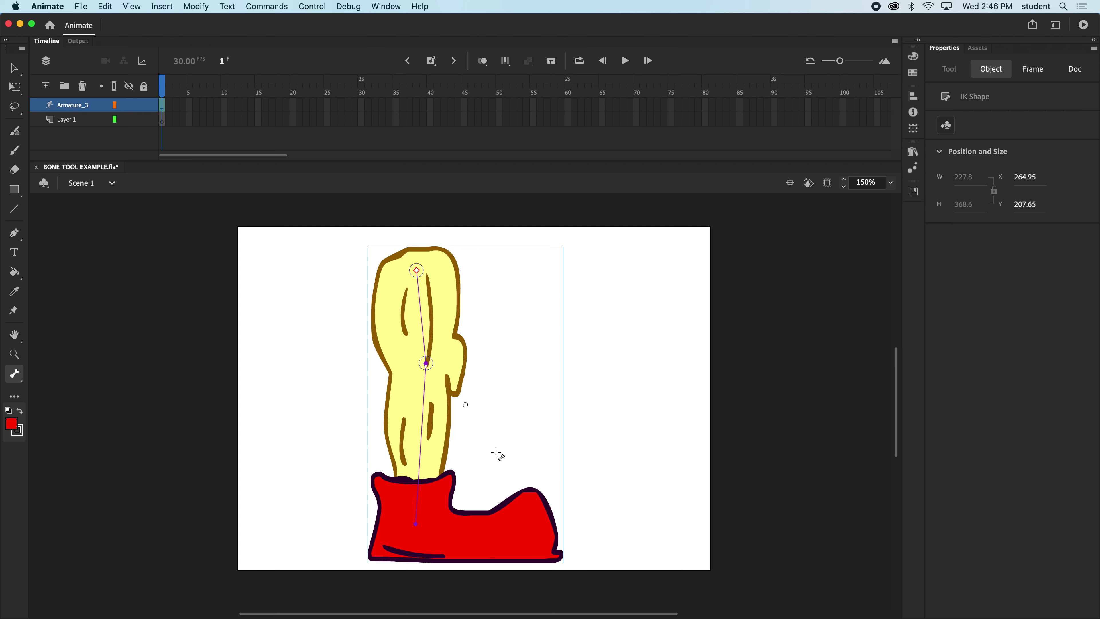
{"action": "left_click", "coordinate": [14, 67]}
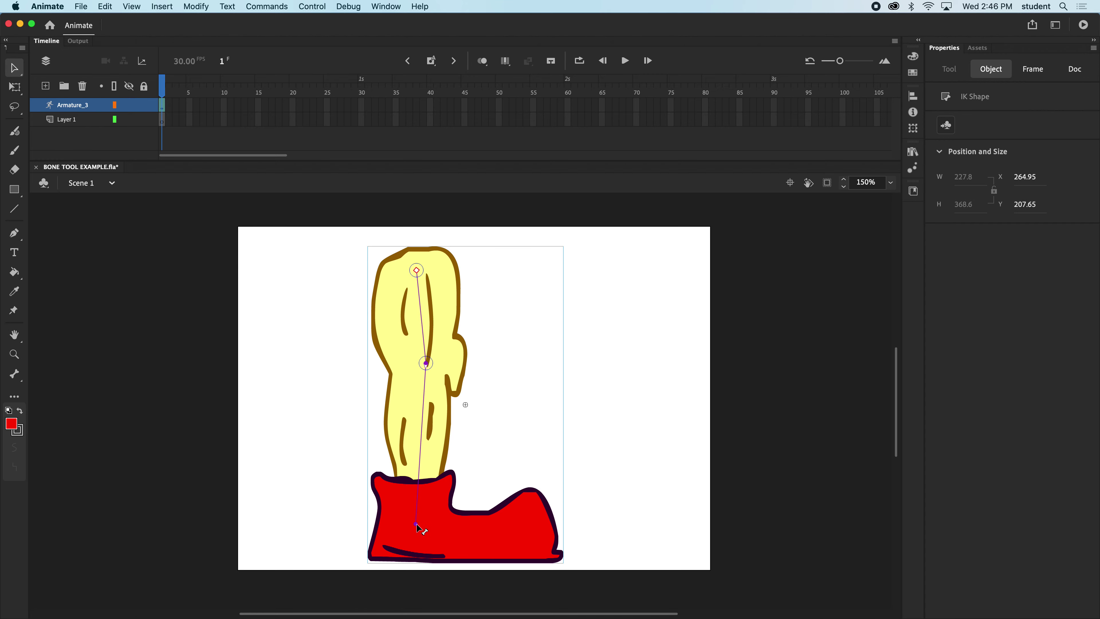
{"action": "left_click_drag", "start_coordinate": [417, 527], "coordinate": [504, 462]}
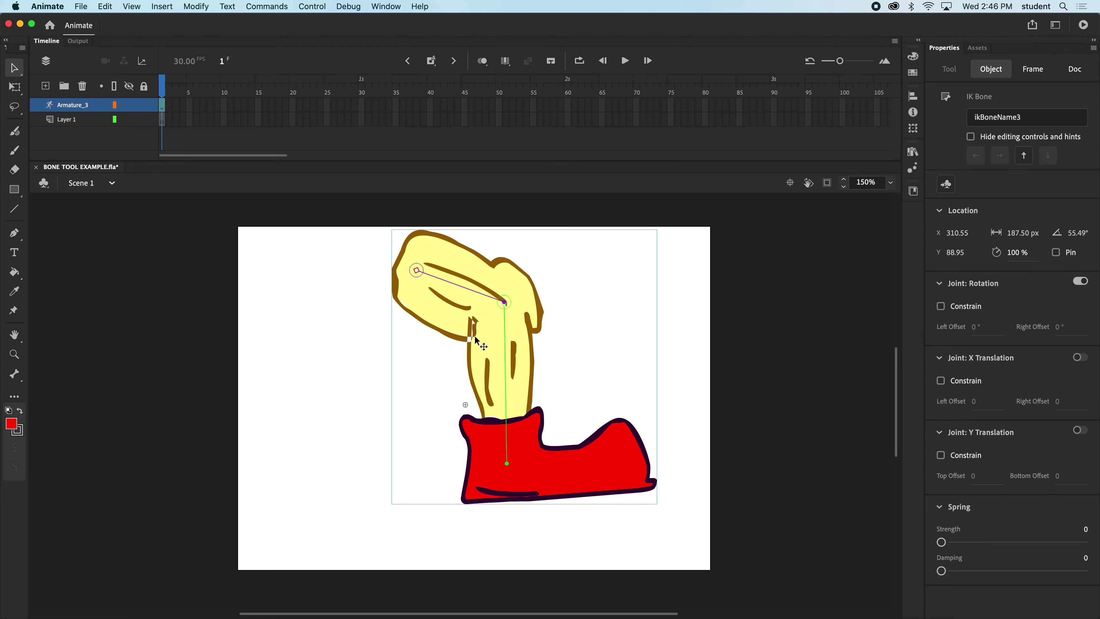
{"action": "left_click_drag", "start_coordinate": [503, 461], "coordinate": [448, 541]}
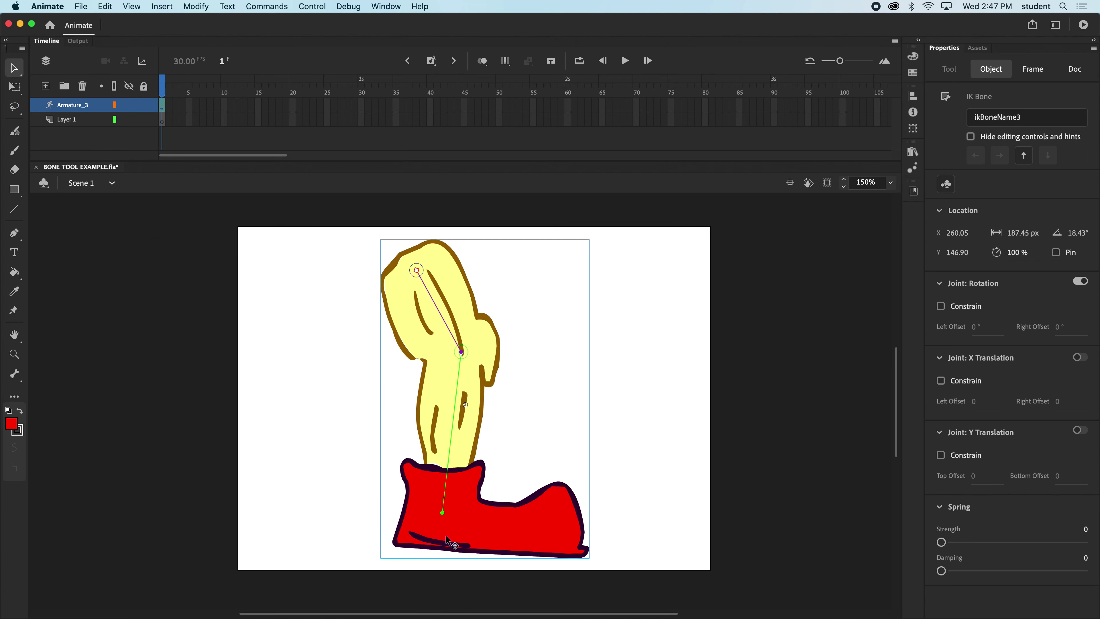
{"action": "key", "text": "super+z"}
{"action": "key", "text": "super+z"}
{"action": "key", "text": "super+z"}
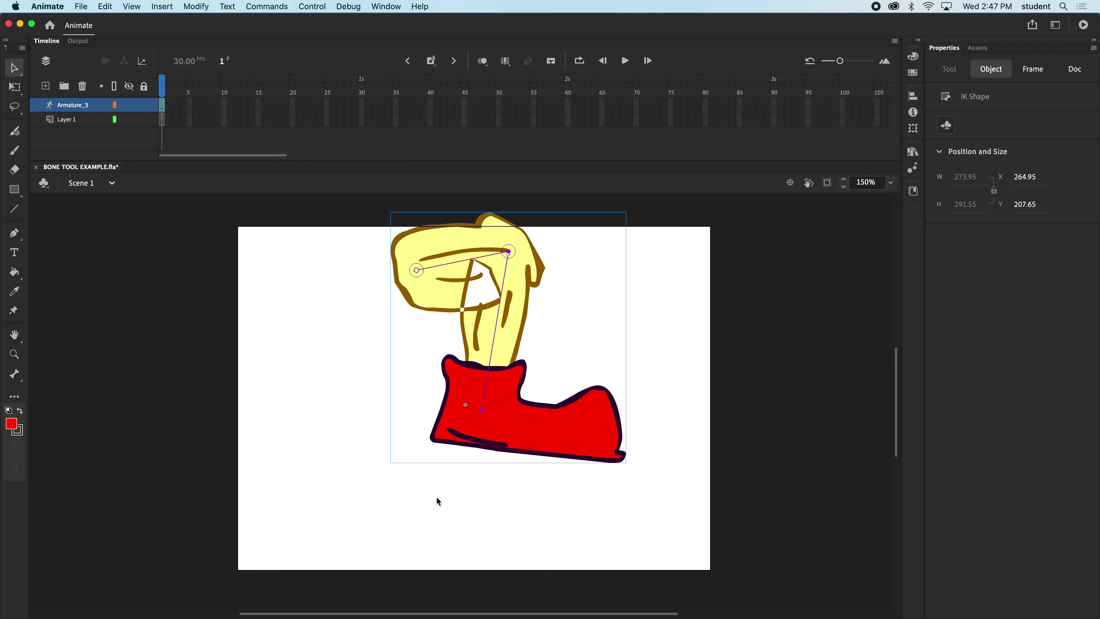
{"action": "key", "text": "super+z"}
{"action": "key", "text": "super+z"}
{"action": "key", "text": "super+z"}
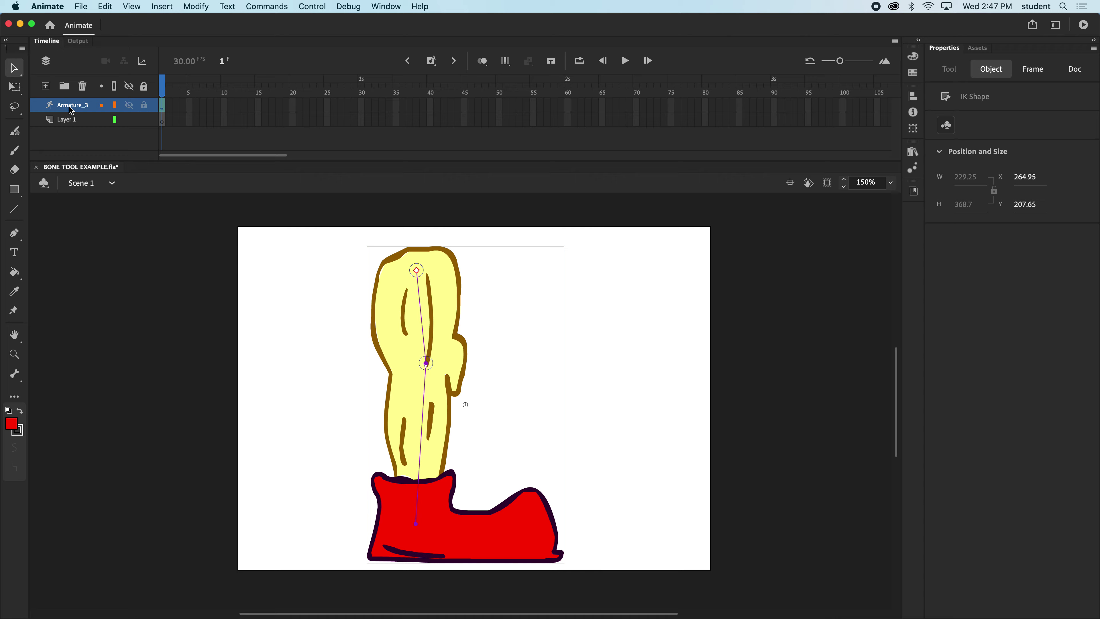
{"action": "left_click", "coordinate": [196, 105]}
{"action": "left_click", "coordinate": [168, 90]}
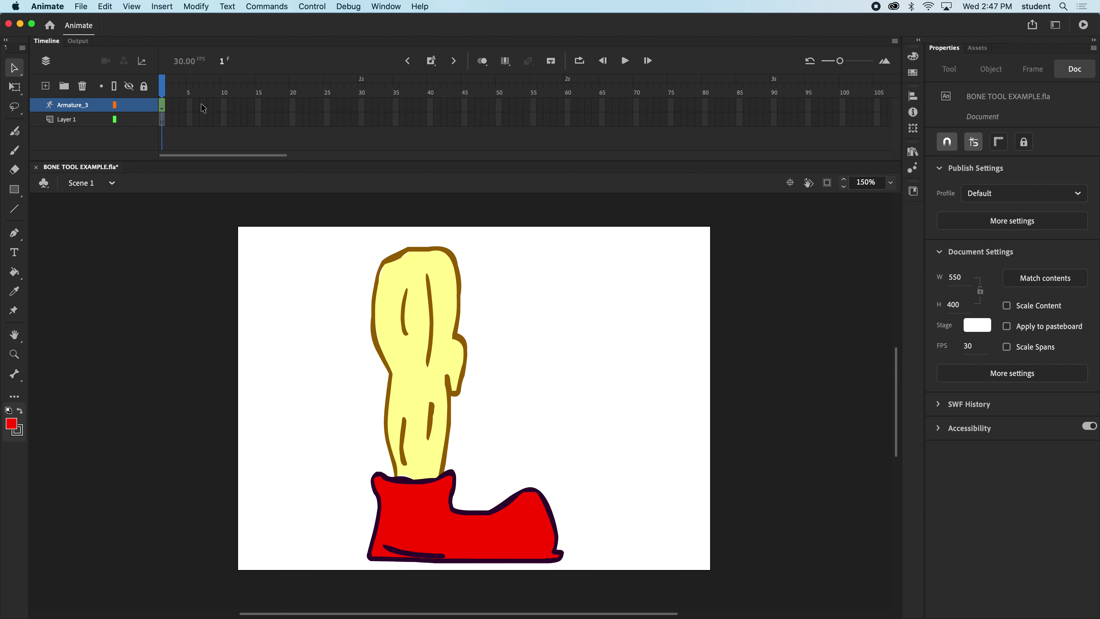
Step: Insert a pose at frame 30 on Armature_3 with the boot bone dragged back into a bent-knee wind-up
{"action": "left_click", "coordinate": [361, 105]}
{"action": "key", "text": "F6"}
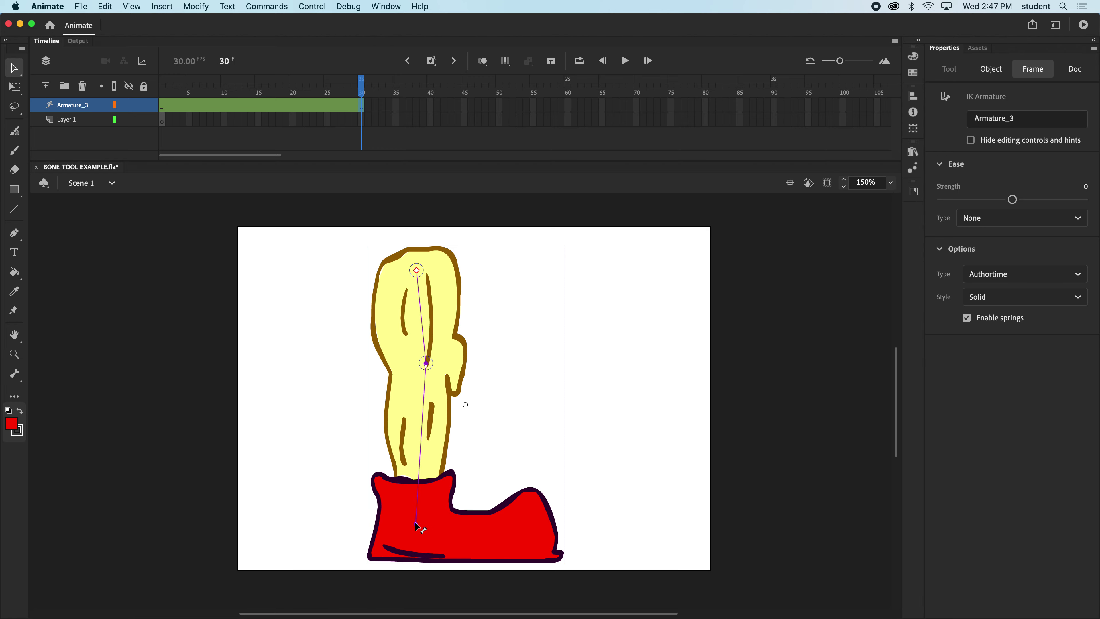
{"action": "left_click_drag", "start_coordinate": [416, 524], "coordinate": [222, 297]}
{"action": "mouse_move", "coordinate": [362, 84]}
{"action": "left_mouse_down"}
{"action": "mouse_move", "coordinate": [173, 91]}
{"action": "mouse_move", "coordinate": [324, 97]}
{"action": "mouse_move", "coordinate": [167, 93]}
{"action": "mouse_move", "coordinate": [362, 104]}
{"action": "left_mouse_up"}
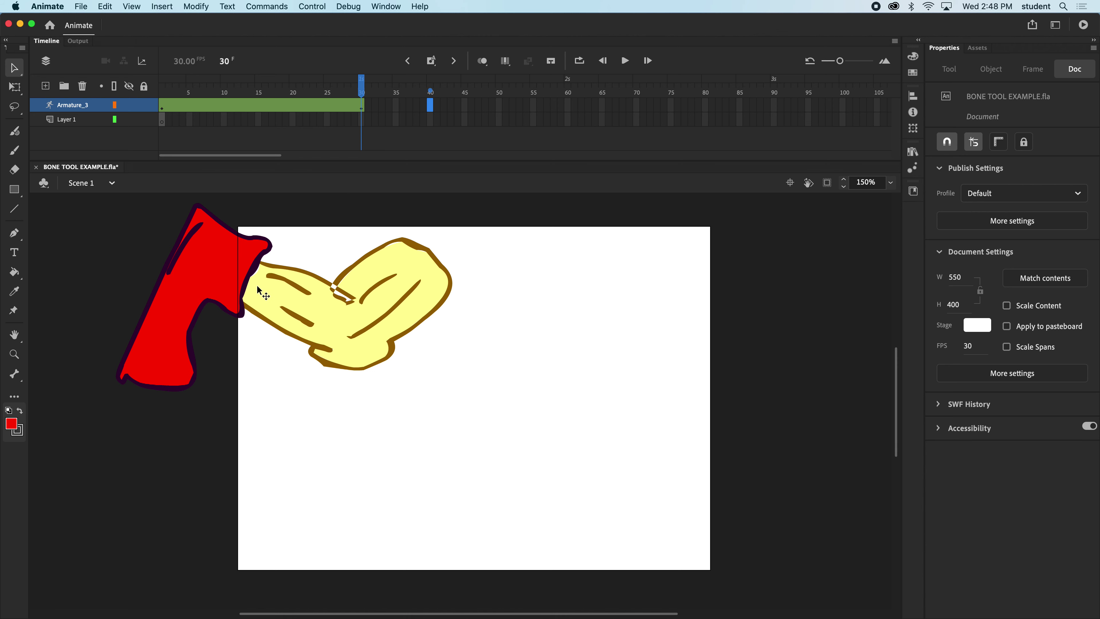
Step: Insert a frame-40 pose on Armature_3 with the boot bone dragged forward into the kick
{"action": "left_click", "coordinate": [432, 107]}
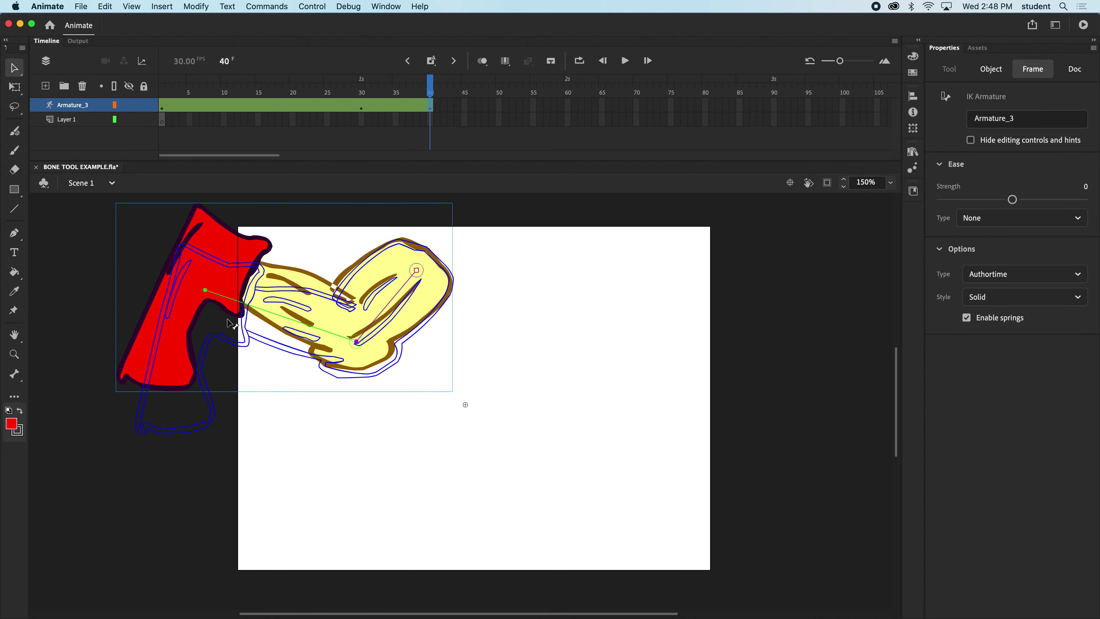
{"action": "left_click_drag", "start_coordinate": [229, 323], "coordinate": [664, 294]}
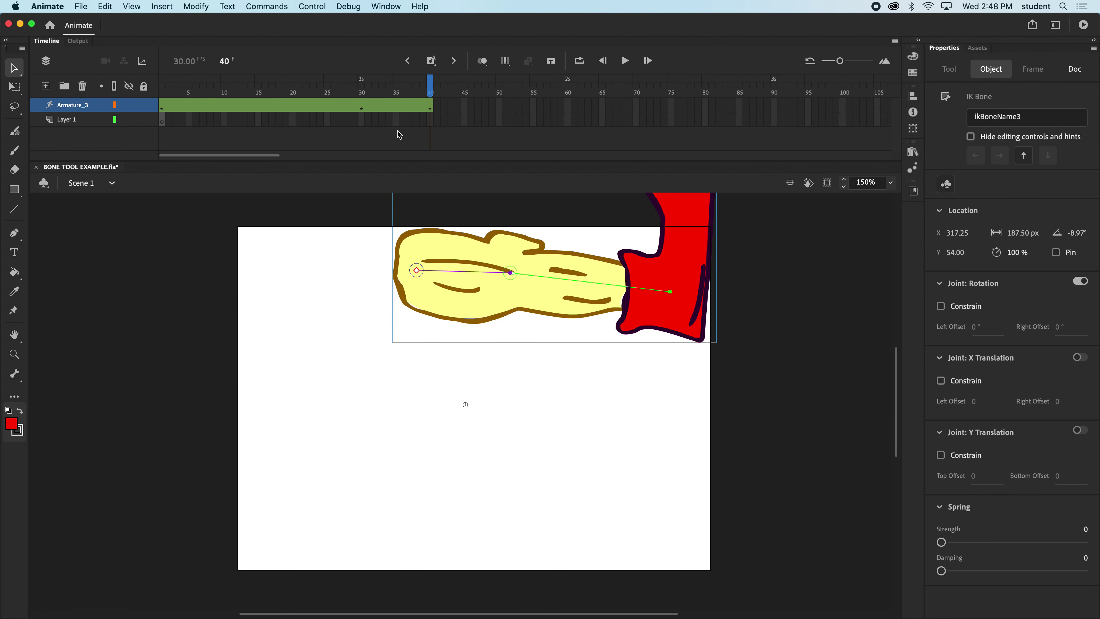
{"action": "mouse_move", "coordinate": [434, 87]}
{"action": "left_mouse_down"}
{"action": "mouse_move", "coordinate": [211, 87]}
{"action": "mouse_move", "coordinate": [432, 91]}
{"action": "left_mouse_up"}
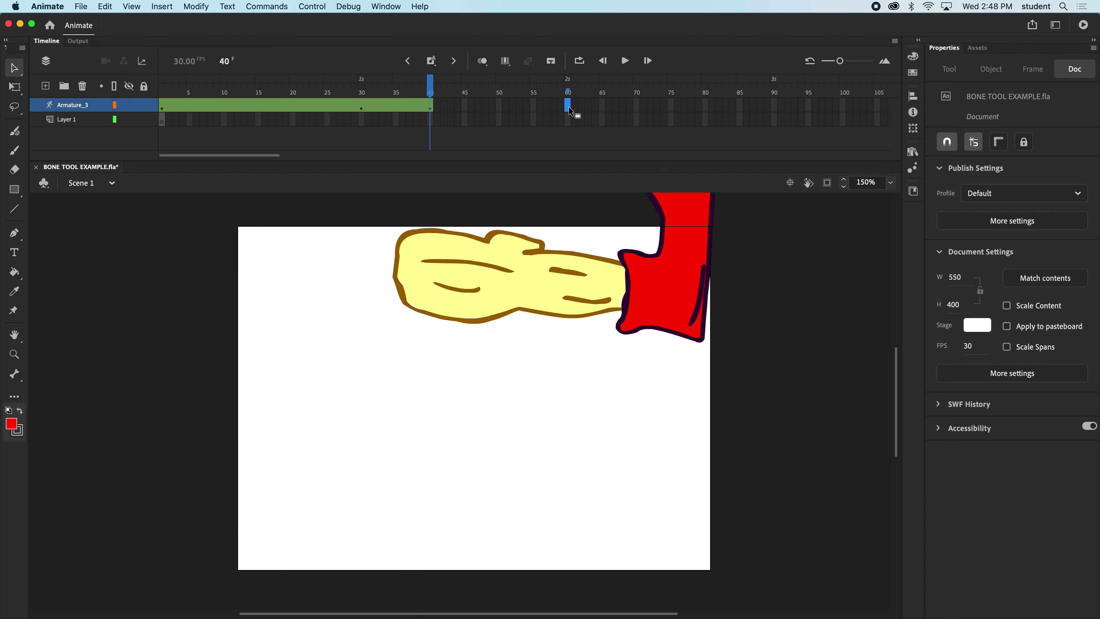
Step: Extend Armature_3 to frame 60 with the leg back down standing, then play the kick
{"action": "left_click_drag", "start_coordinate": [570, 112], "coordinate": [570, 114]}
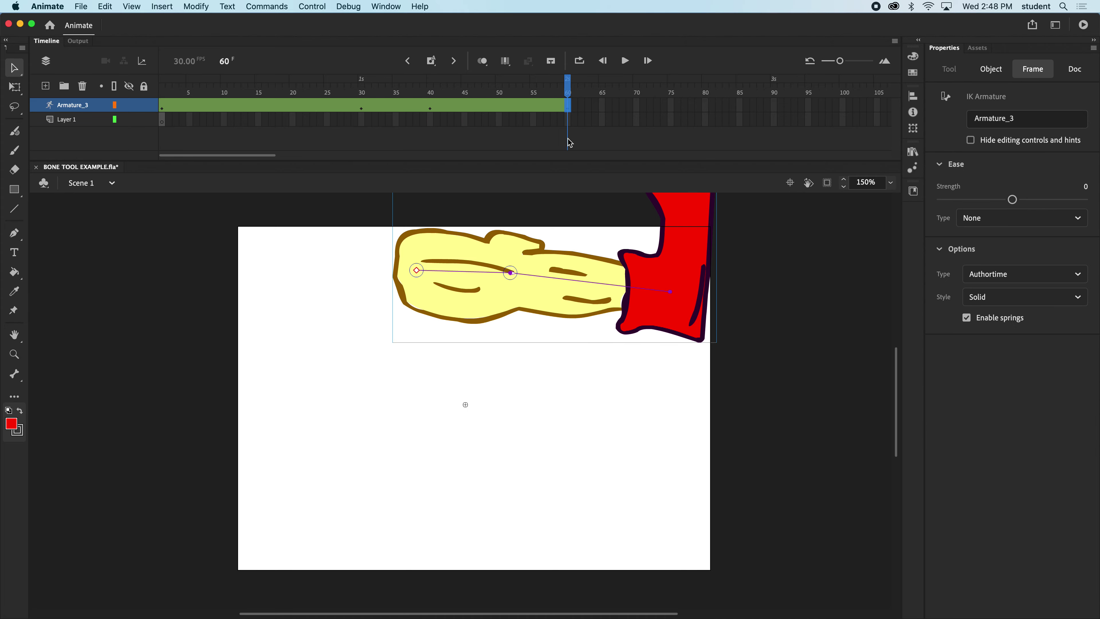
{"action": "left_click_drag", "start_coordinate": [671, 296], "coordinate": [438, 525]}
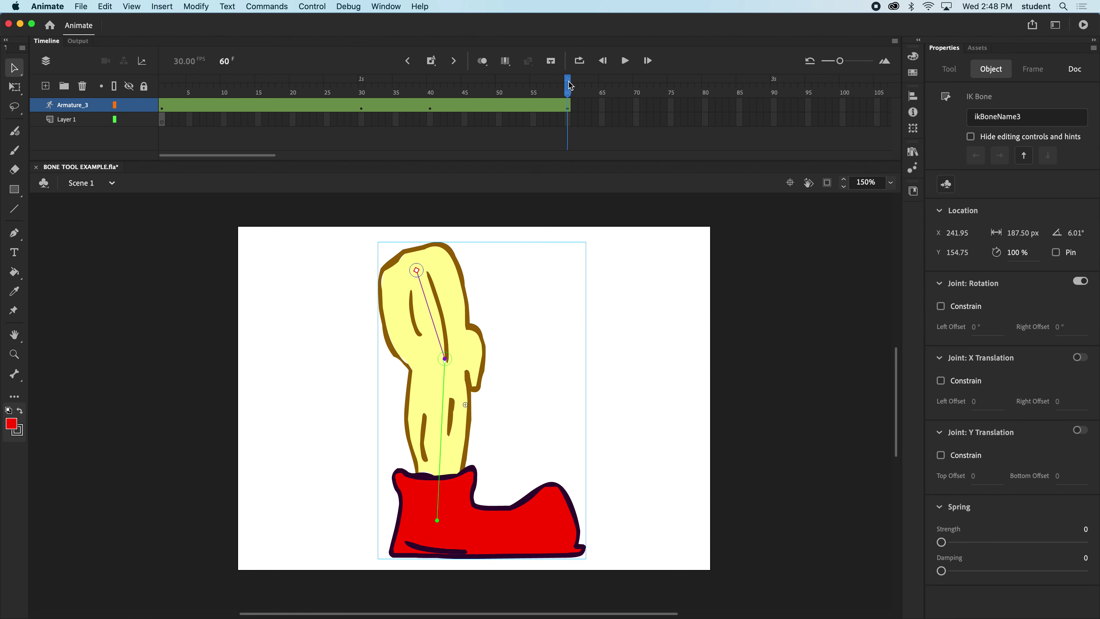
{"action": "left_click_drag", "start_coordinate": [568, 84], "coordinate": [149, 119]}
{"action": "key", "text": "Return"}
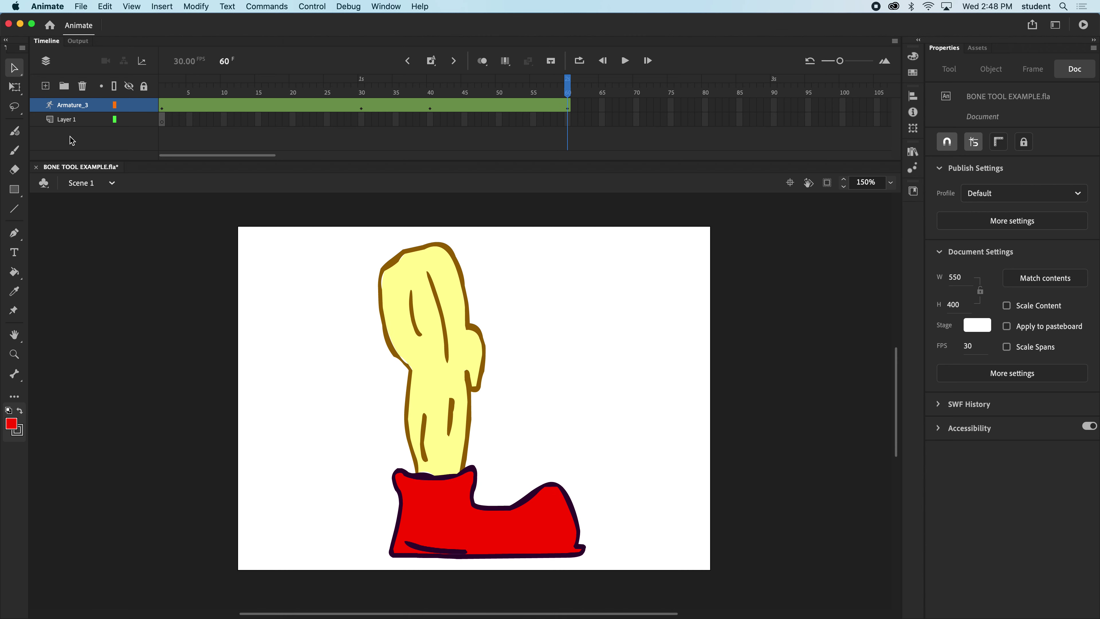
Step: Pick the Rectangle tool and set Layer 1 to frame 1, after checking the pose at frame 4
{"action": "left_click", "coordinate": [17, 192]}
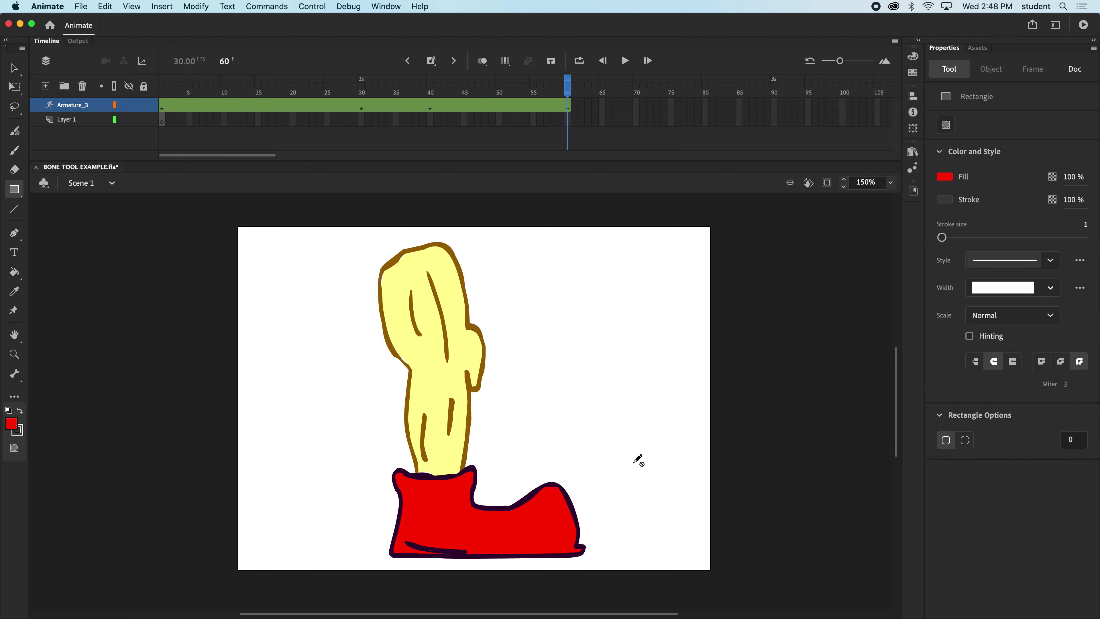
{"action": "left_click", "coordinate": [160, 118]}
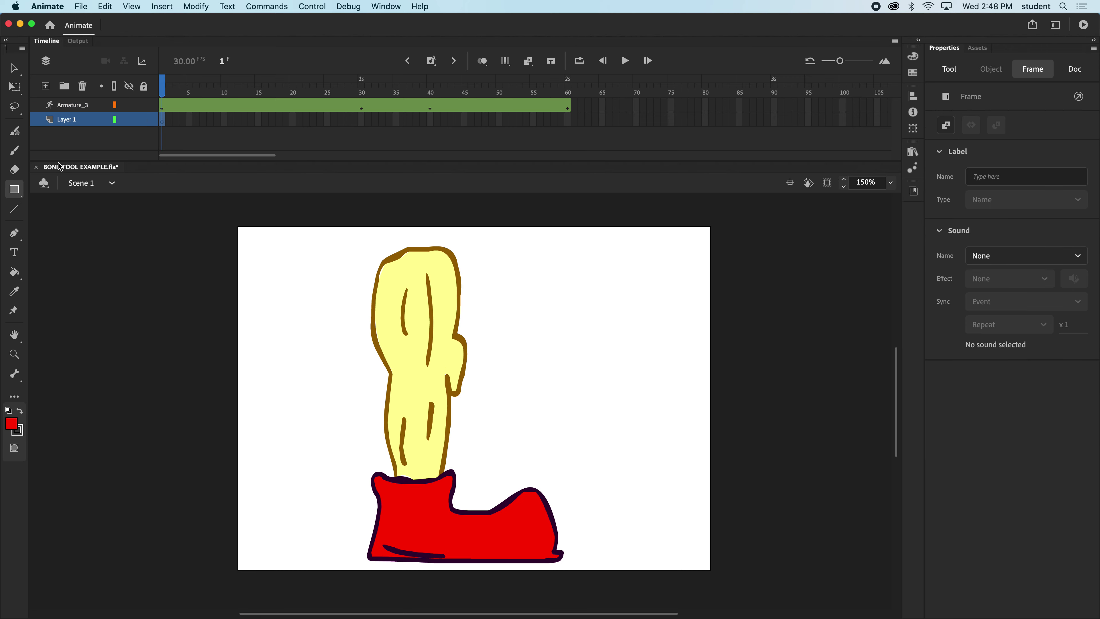
{"action": "left_click", "coordinate": [185, 119]}
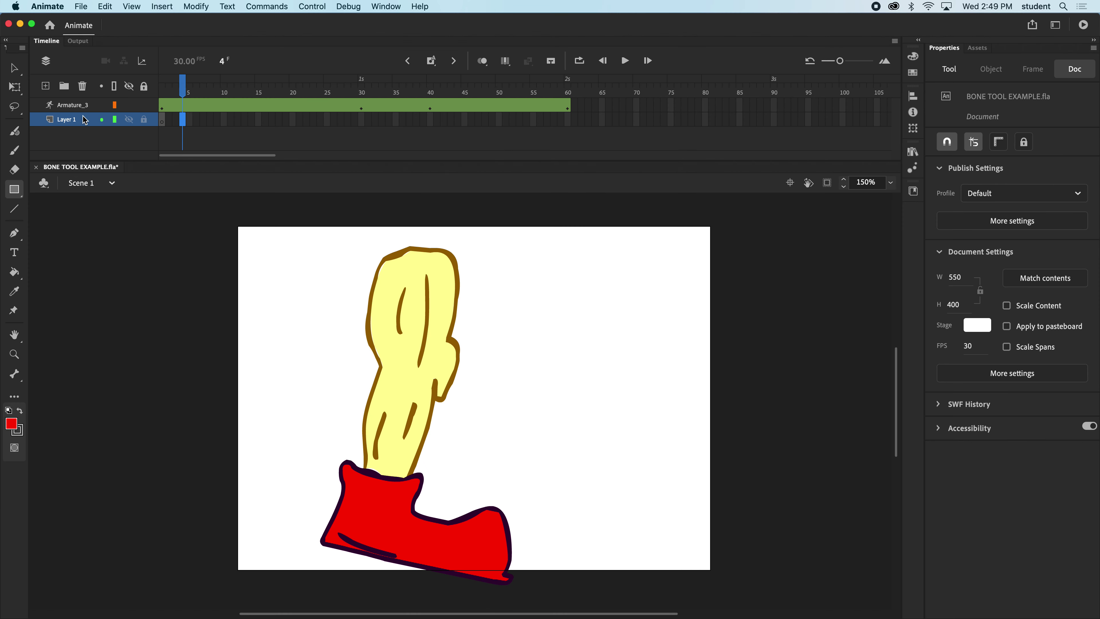
{"action": "left_click", "coordinate": [161, 121]}
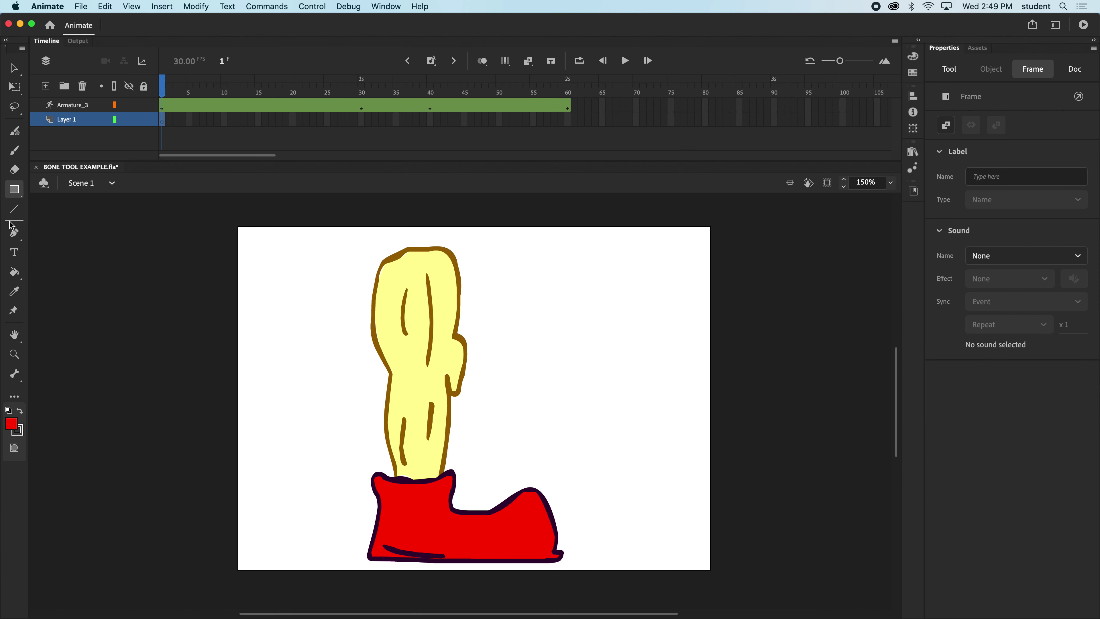
Step: Draw a 108 × 92.65 box right of the shoe and change its red fill to a green swatch
{"action": "left_click_drag", "start_coordinate": [583, 454], "coordinate": [668, 539]}
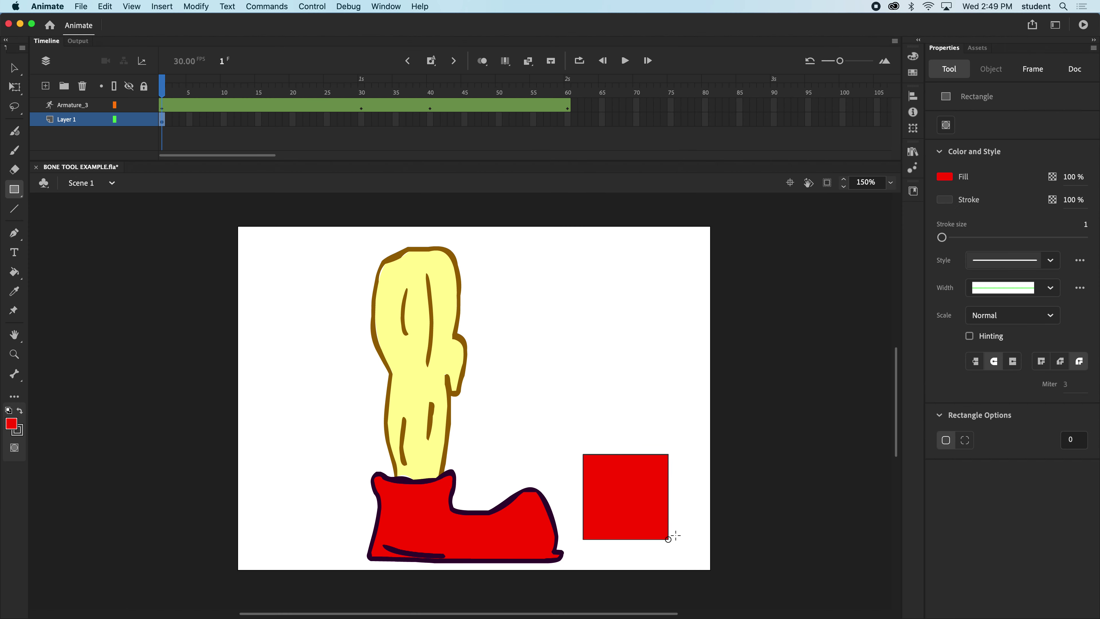
{"action": "left_click", "coordinate": [15, 67]}
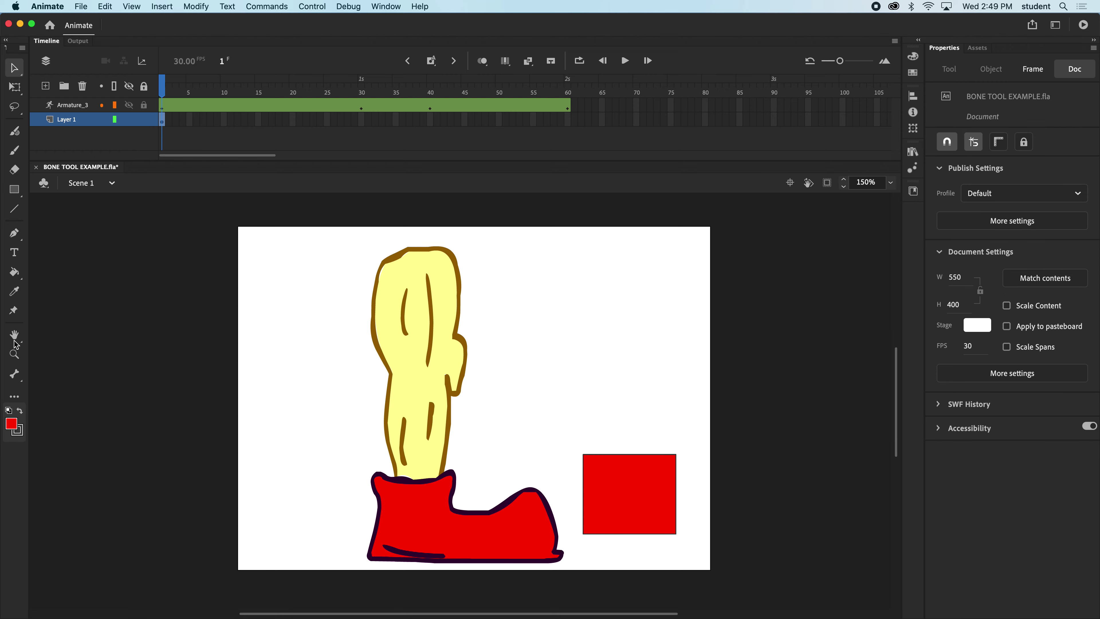
{"action": "left_click", "coordinate": [12, 424]}
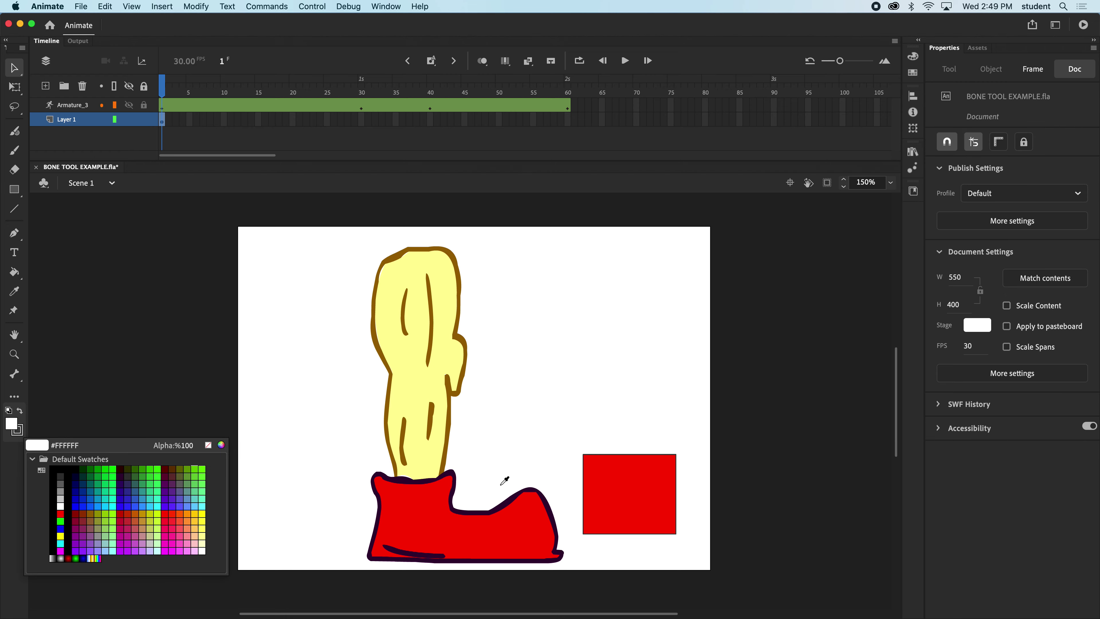
{"action": "left_click", "coordinate": [162, 475]}
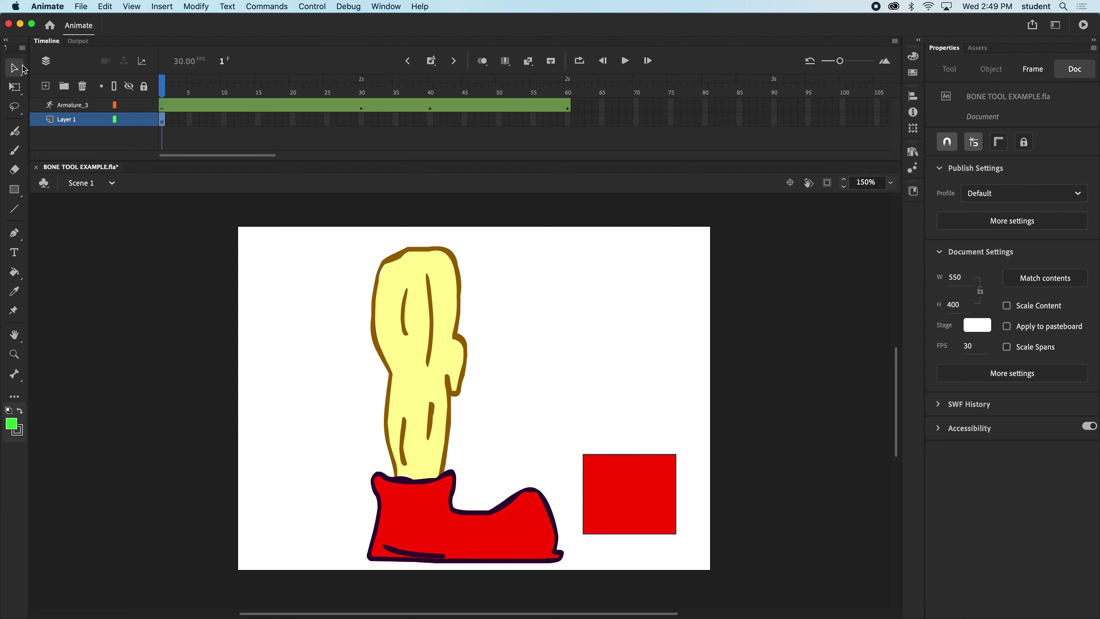
{"action": "left_click", "coordinate": [630, 484]}
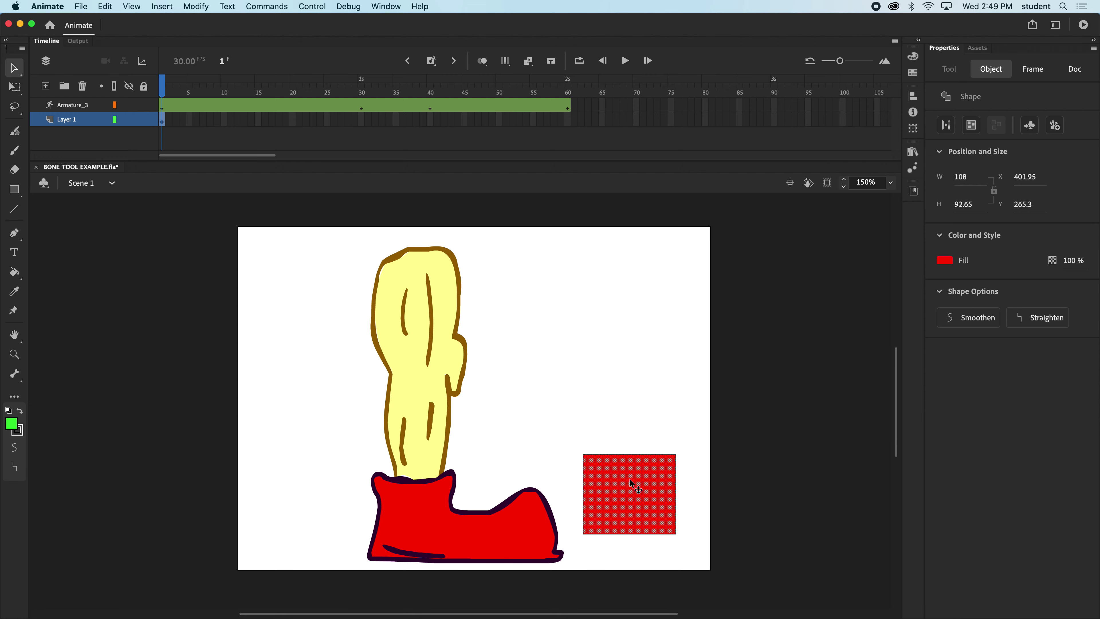
{"action": "left_click", "coordinate": [12, 425]}
{"action": "left_click", "coordinate": [99, 489]}
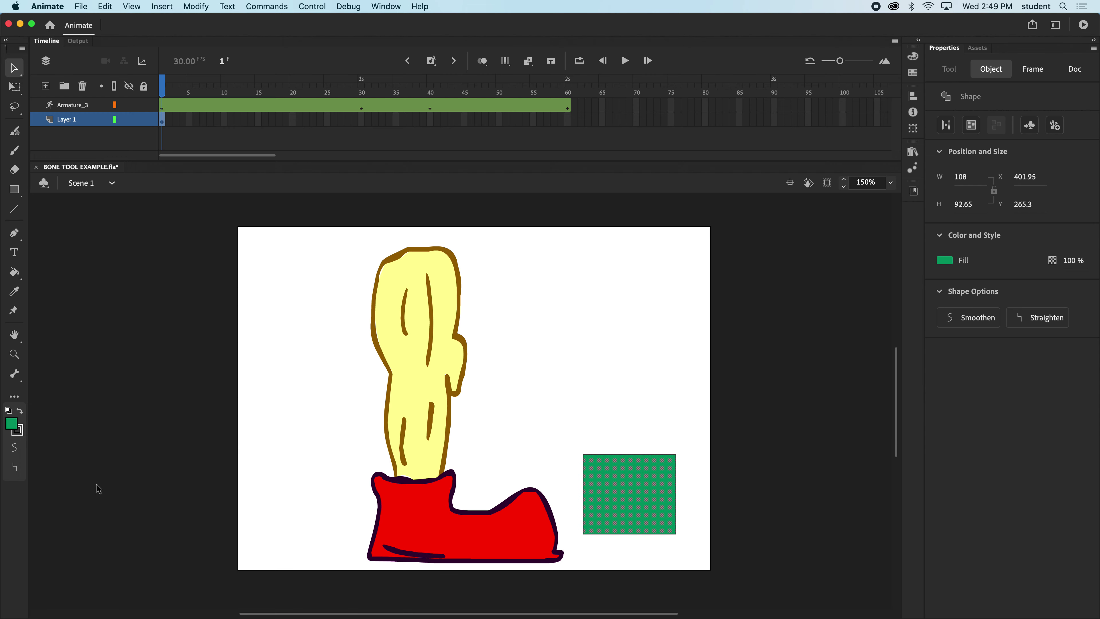
{"action": "left_click", "coordinate": [190, 372]}
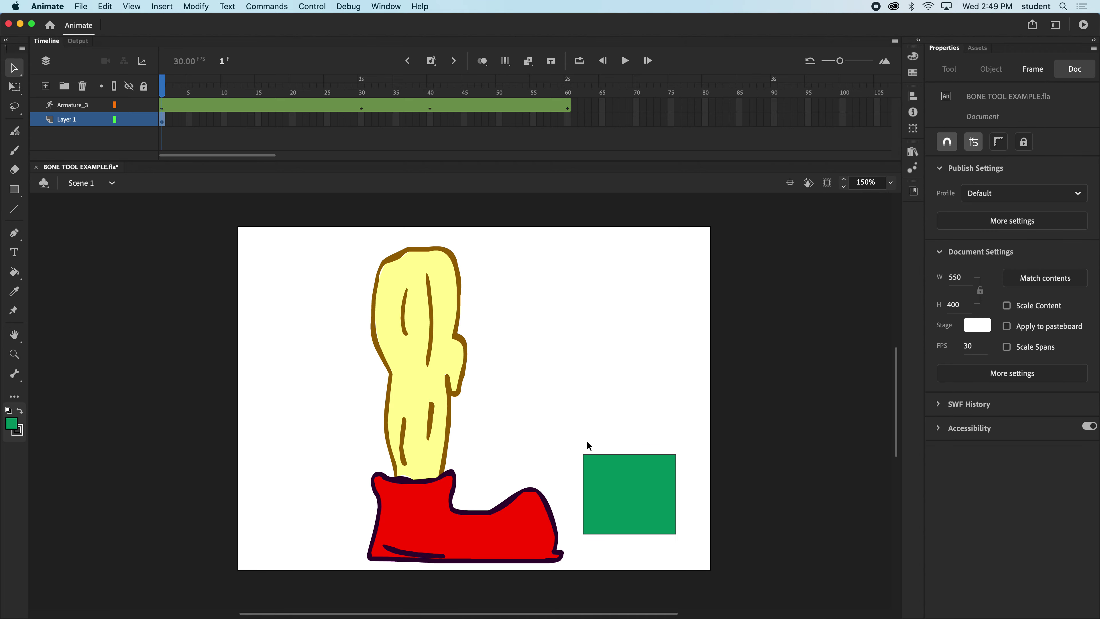
{"action": "left_click_drag", "start_coordinate": [578, 439], "coordinate": [719, 574]}
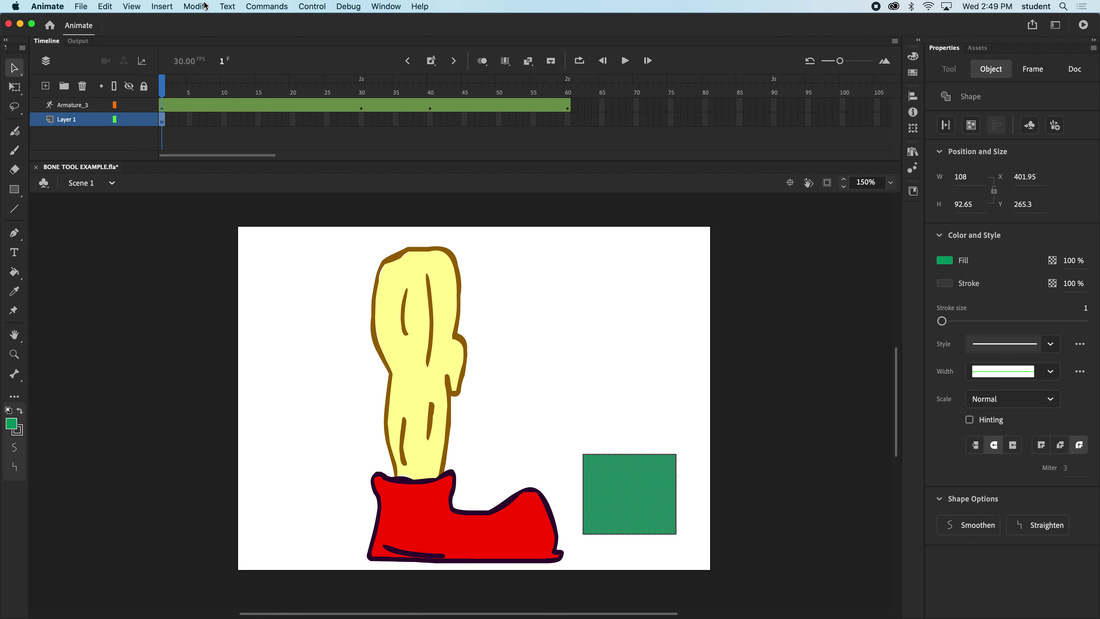
Step: Convert the green box to a Graphic symbol named 'box' and nudge it against the shoe's toe
{"action": "left_click", "coordinate": [195, 6]}
{"action": "left_click", "coordinate": [216, 41]}
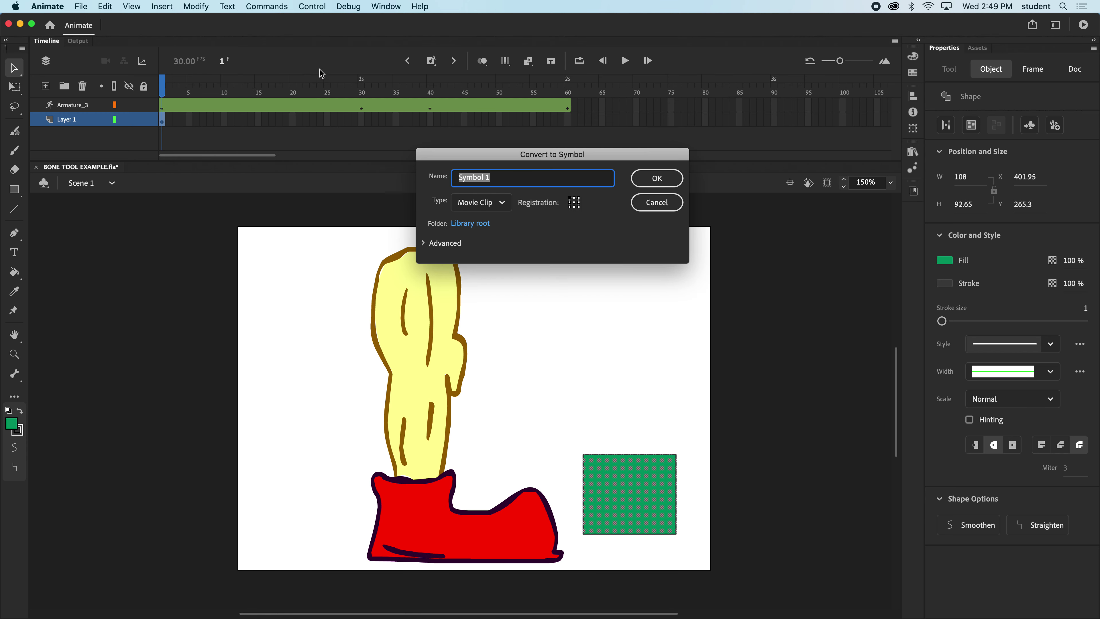
{"action": "left_click", "coordinate": [502, 202]}
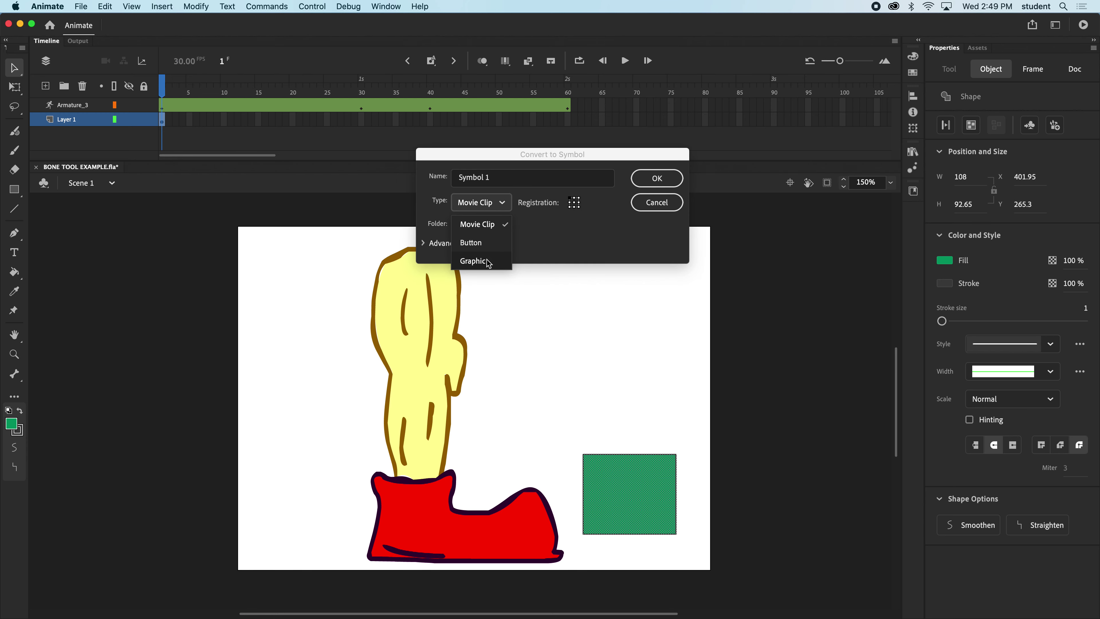
{"action": "left_click", "coordinate": [475, 261]}
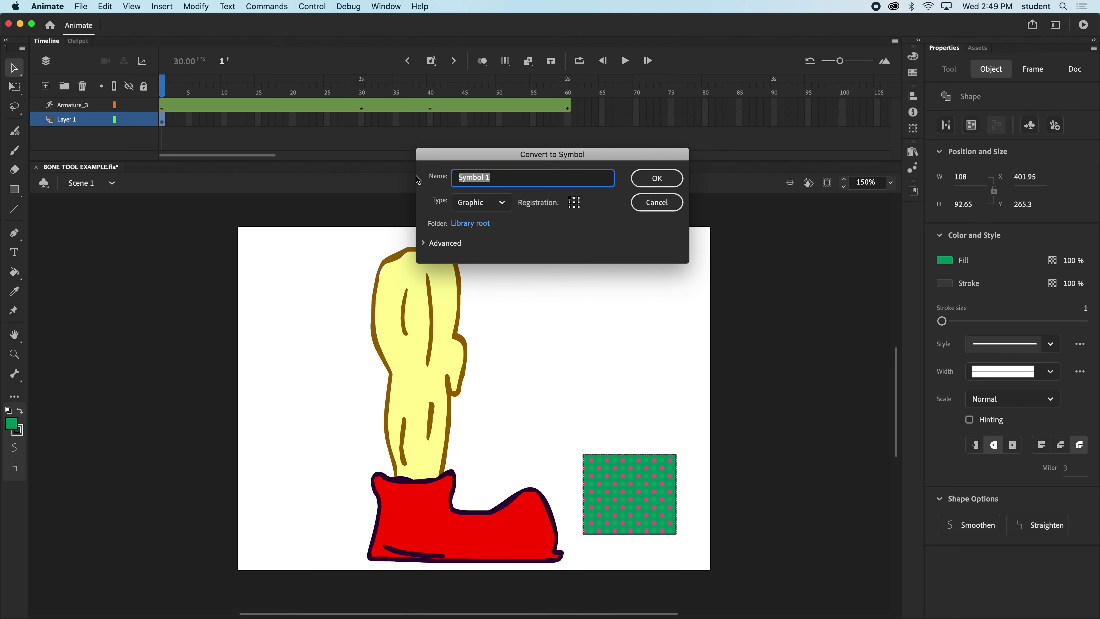
{"action": "type", "text": "box"}
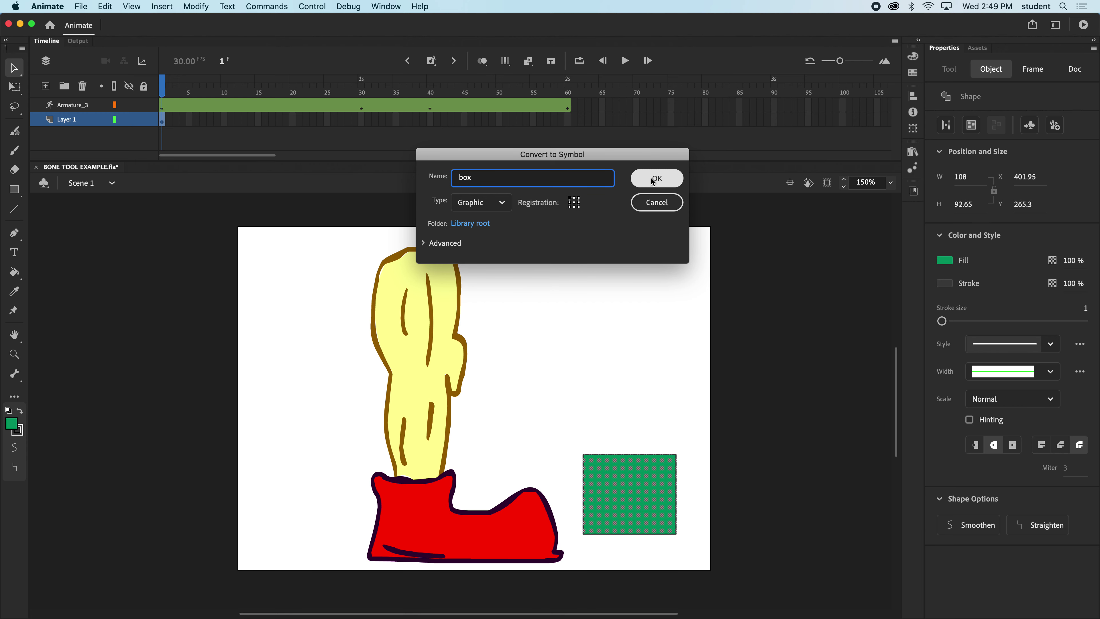
{"action": "left_click", "coordinate": [654, 178]}
{"action": "left_click_drag", "start_coordinate": [619, 466], "coordinate": [600, 491]}
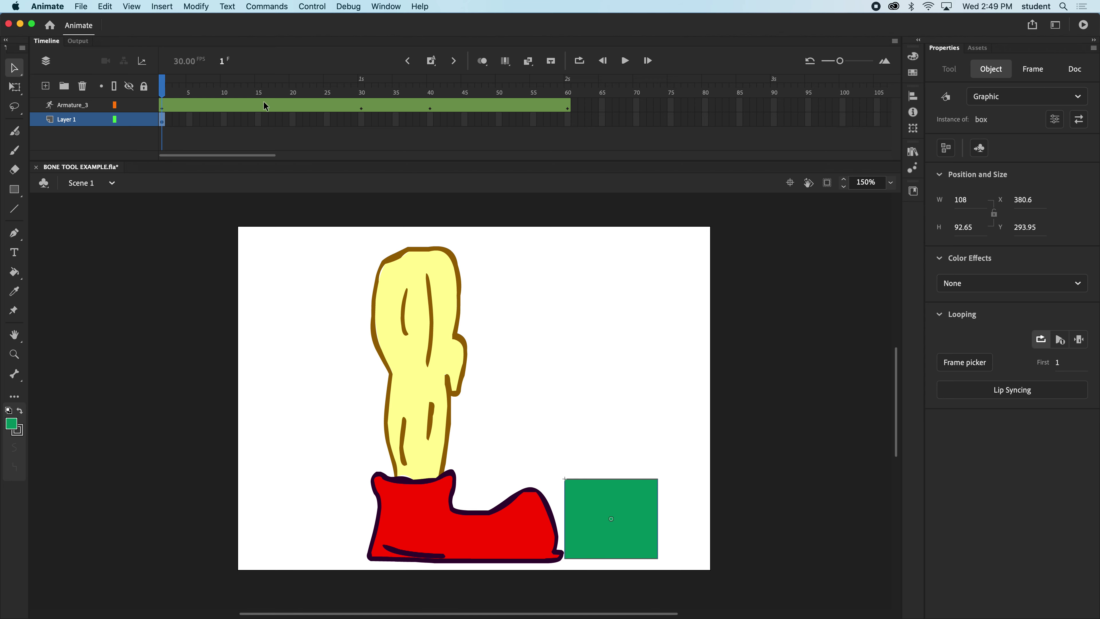
Step: Insert frames on Layer 1 through frame 60 with F5, then scrub to review the kick
{"action": "mouse_move", "coordinate": [162, 89]}
{"action": "left_mouse_down"}
{"action": "mouse_move", "coordinate": [277, 90]}
{"action": "mouse_move", "coordinate": [163, 89]}
{"action": "left_mouse_up"}
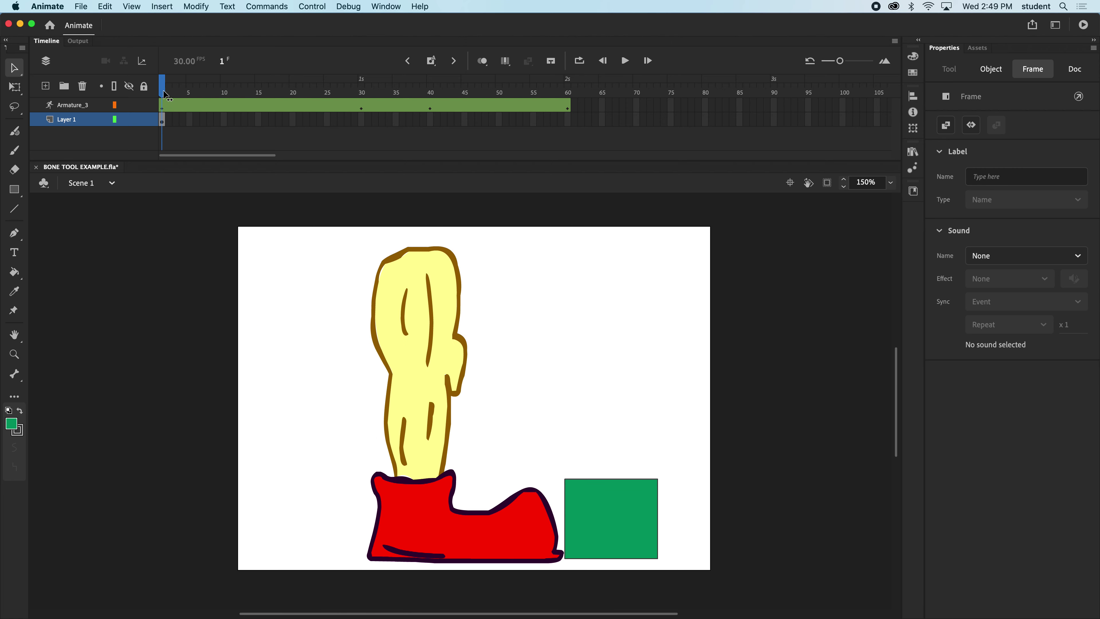
{"action": "left_click", "coordinate": [567, 120]}
{"action": "key", "text": "F5"}
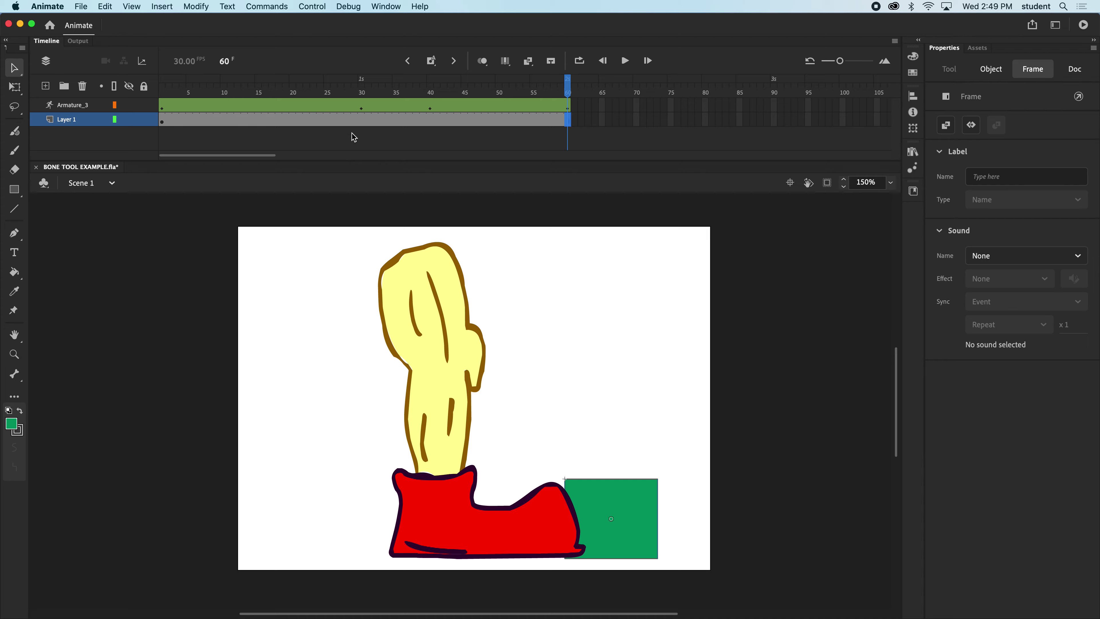
{"action": "left_click_drag", "start_coordinate": [531, 90], "coordinate": [403, 108]}
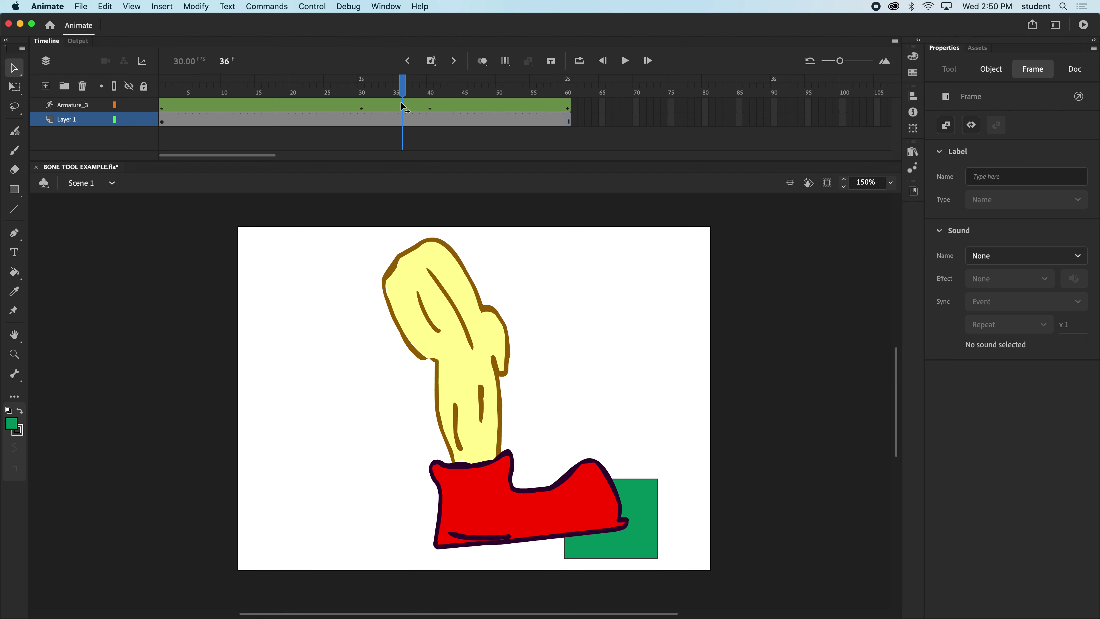
Step: Keyframe Layer 1 at frames 36 and 39, moving the box off stage upper right at 39
{"action": "left_click", "coordinate": [403, 107]}
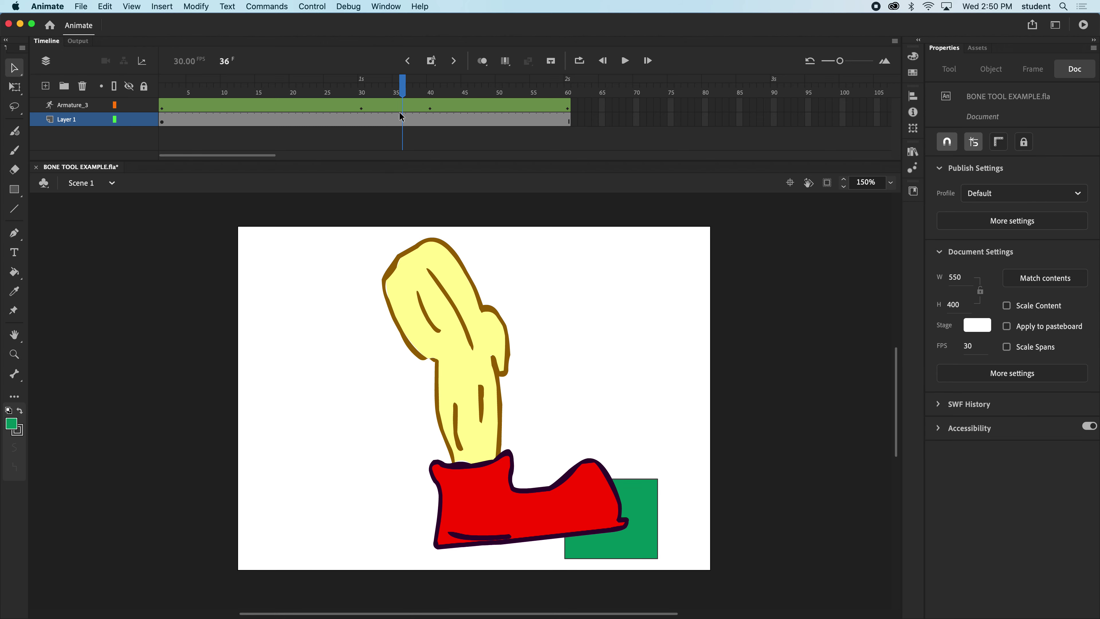
{"action": "left_click", "coordinate": [404, 122]}
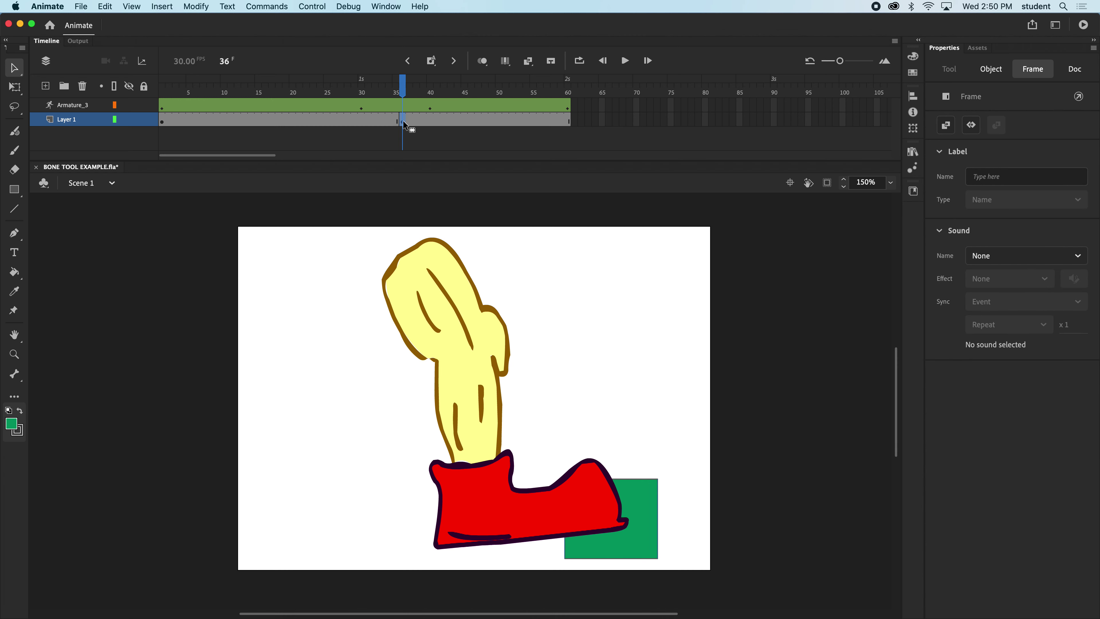
{"action": "left_click_drag", "start_coordinate": [399, 91], "coordinate": [402, 117]}
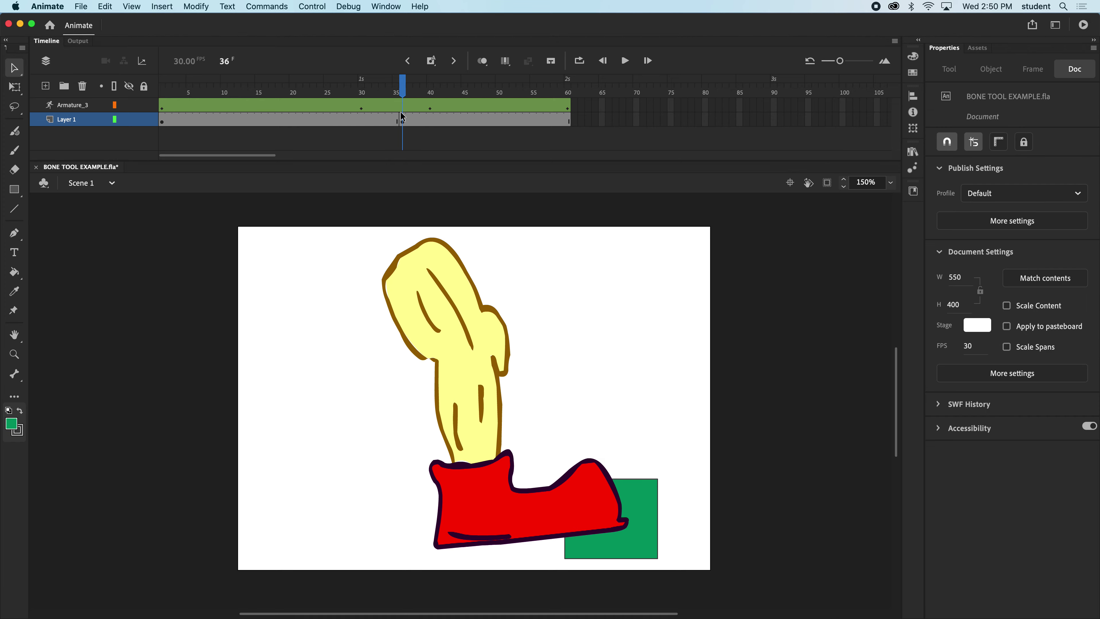
{"action": "left_click", "coordinate": [439, 119]}
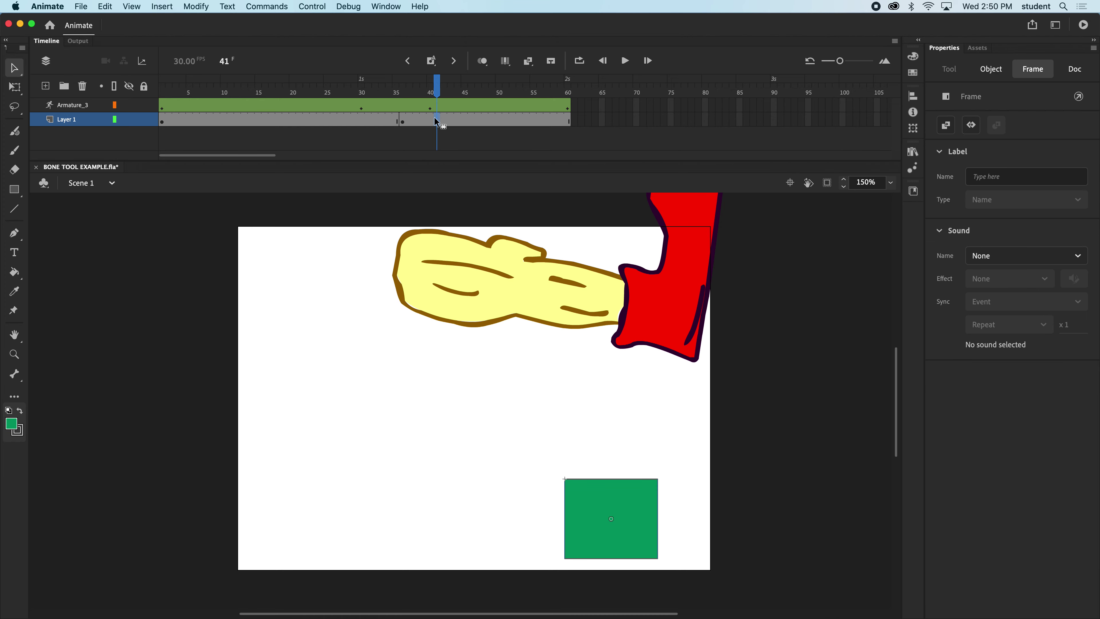
{"action": "left_click_drag", "start_coordinate": [435, 96], "coordinate": [431, 122]}
{"action": "left_click", "coordinate": [425, 121]}
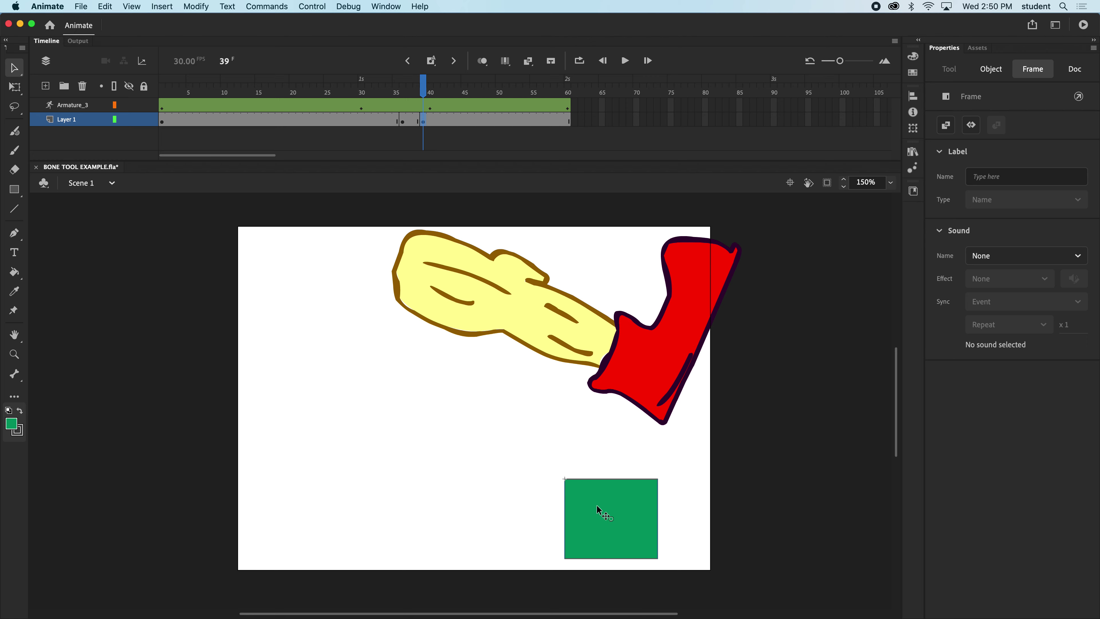
{"action": "left_click_drag", "start_coordinate": [598, 509], "coordinate": [879, 254]}
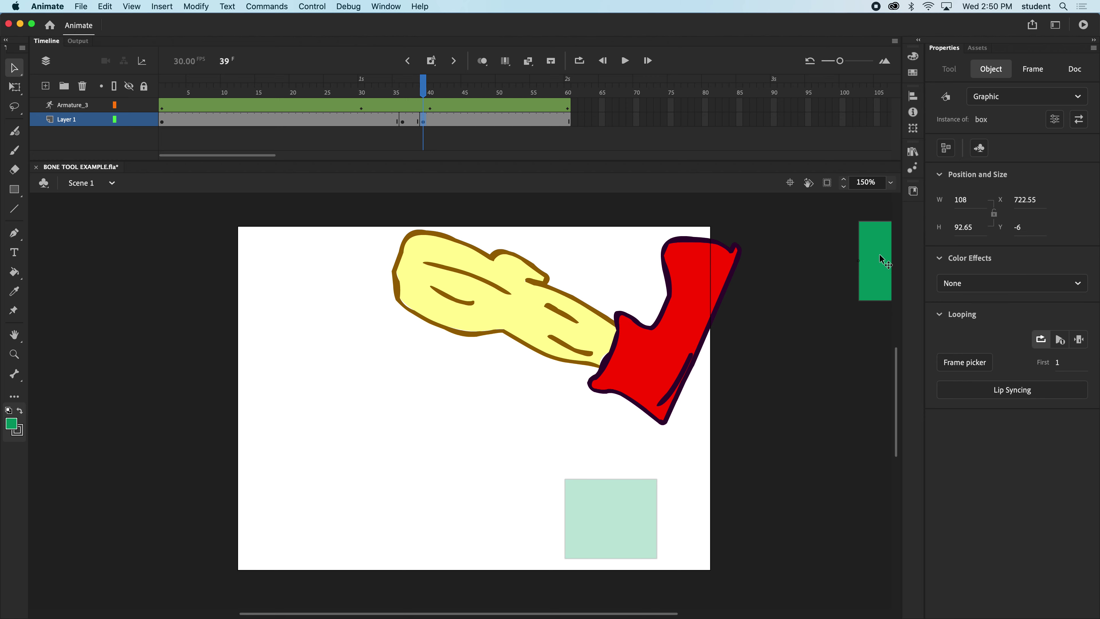
Step: Add a classic tween at frame 37 of Layer 1 and scrub to preview the box flying off
{"action": "right_click", "coordinate": [413, 122]}
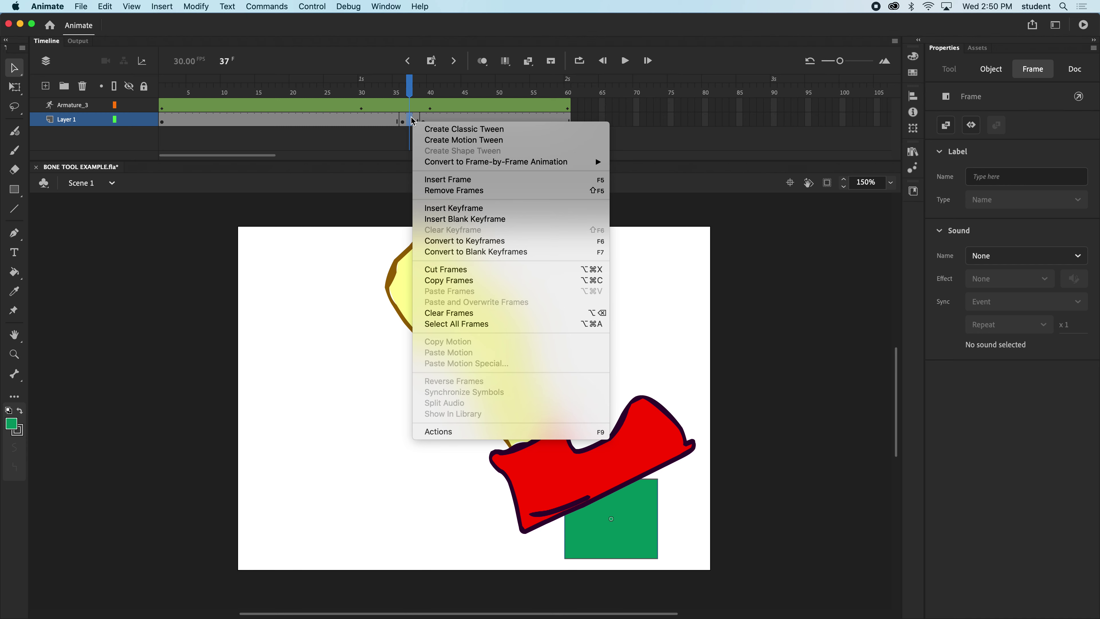
{"action": "left_click", "coordinate": [449, 129]}
{"action": "left_click_drag", "start_coordinate": [411, 89], "coordinate": [161, 90]}
{"action": "left_click", "coordinate": [149, 139]}
Step: Play the timeline, then test the movie as BONE TOOL EXAMPLE.swf
{"action": "key", "text": "Return"}
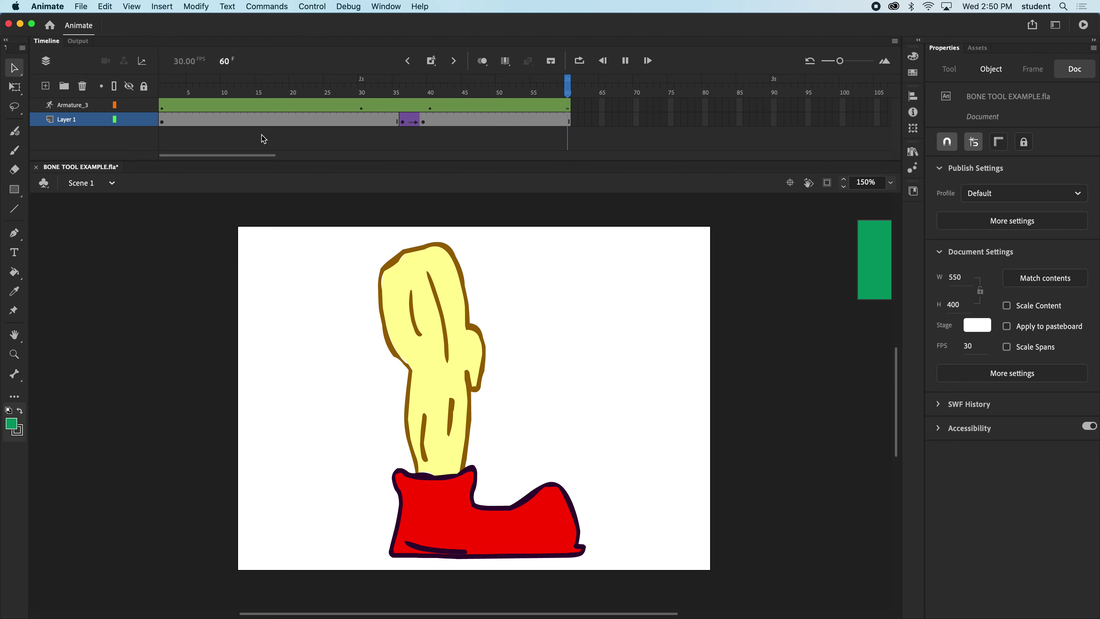
{"action": "key", "text": "super+Return"}
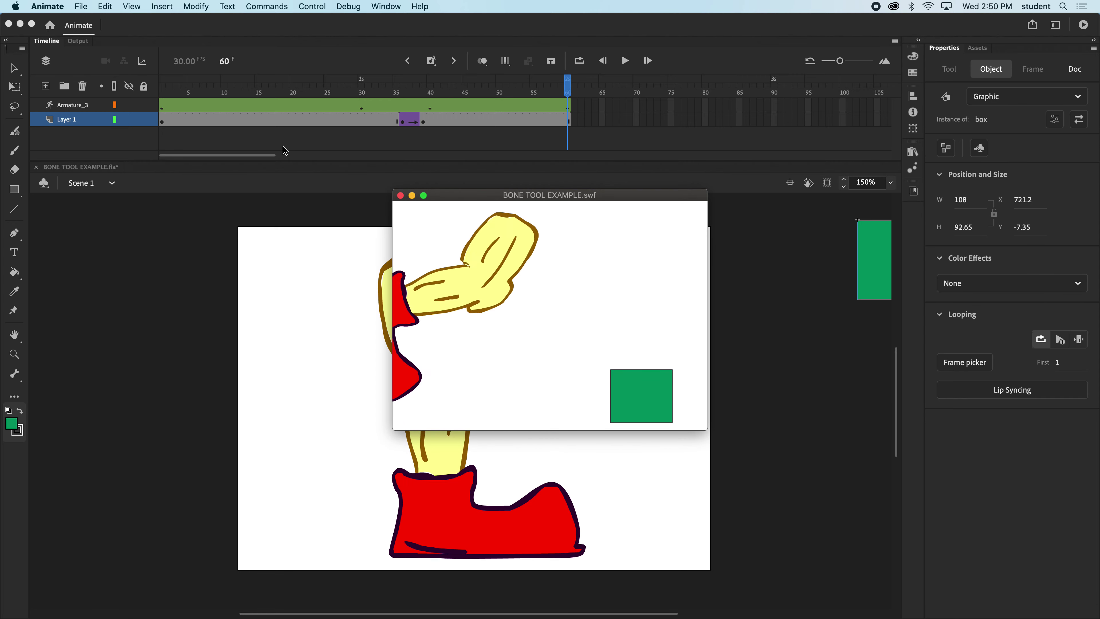